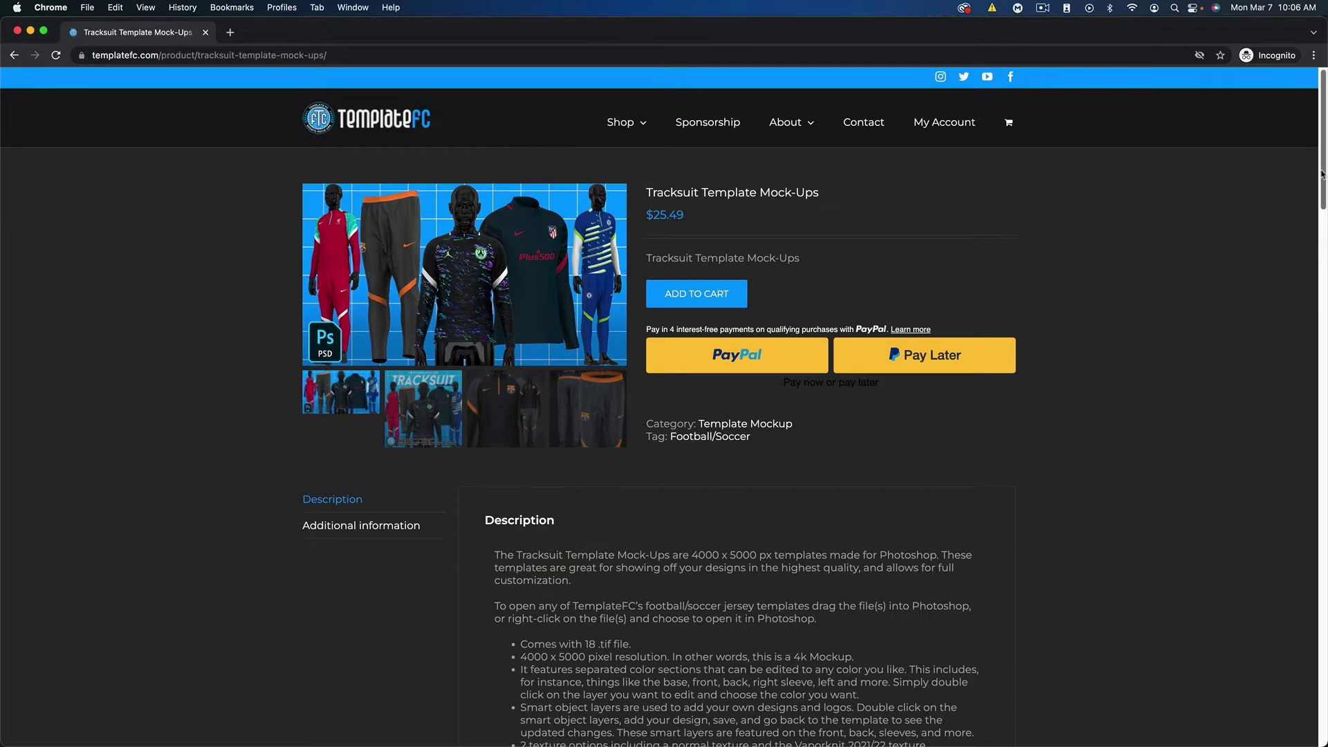
Review the tracksuit template's product description and, in Finder, the files in the Jacket, Pants and Full folders
scroll(1293, 276, down, 10)
scroll(1297, 276, up, 5)
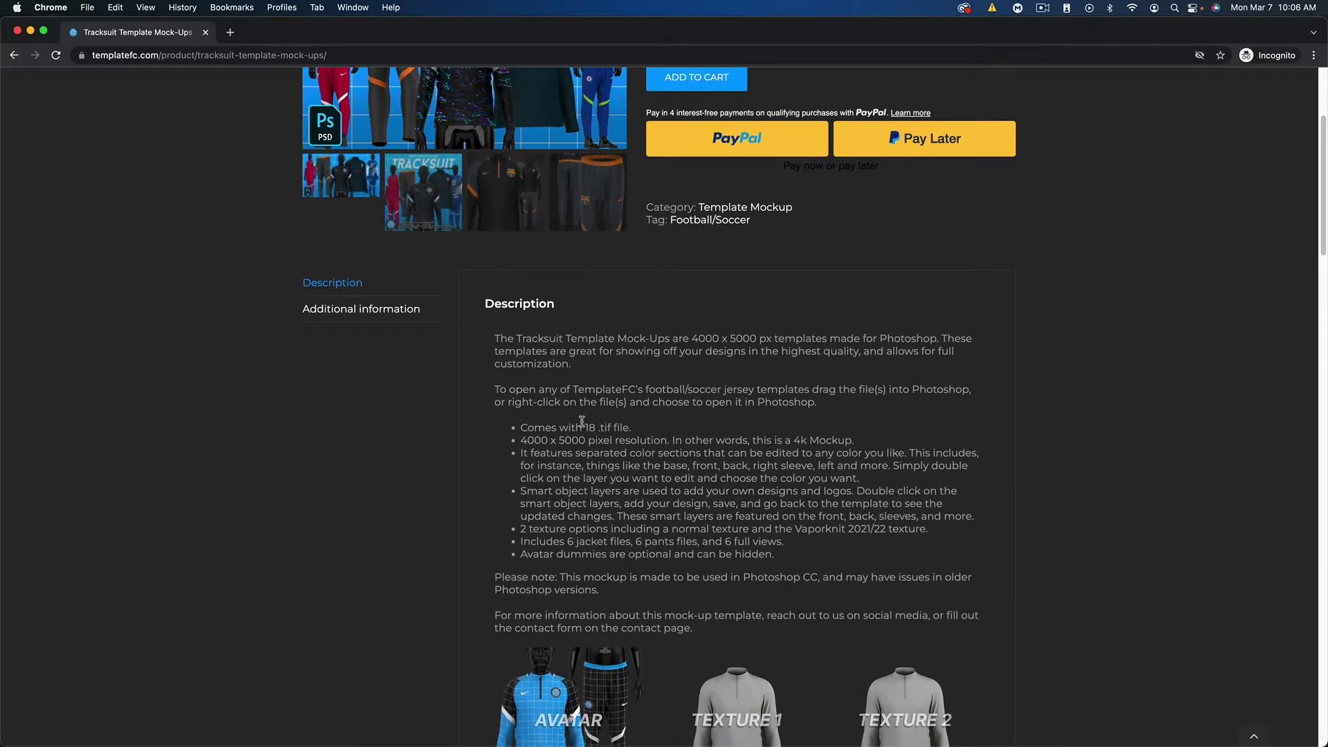
key(super+Tab)
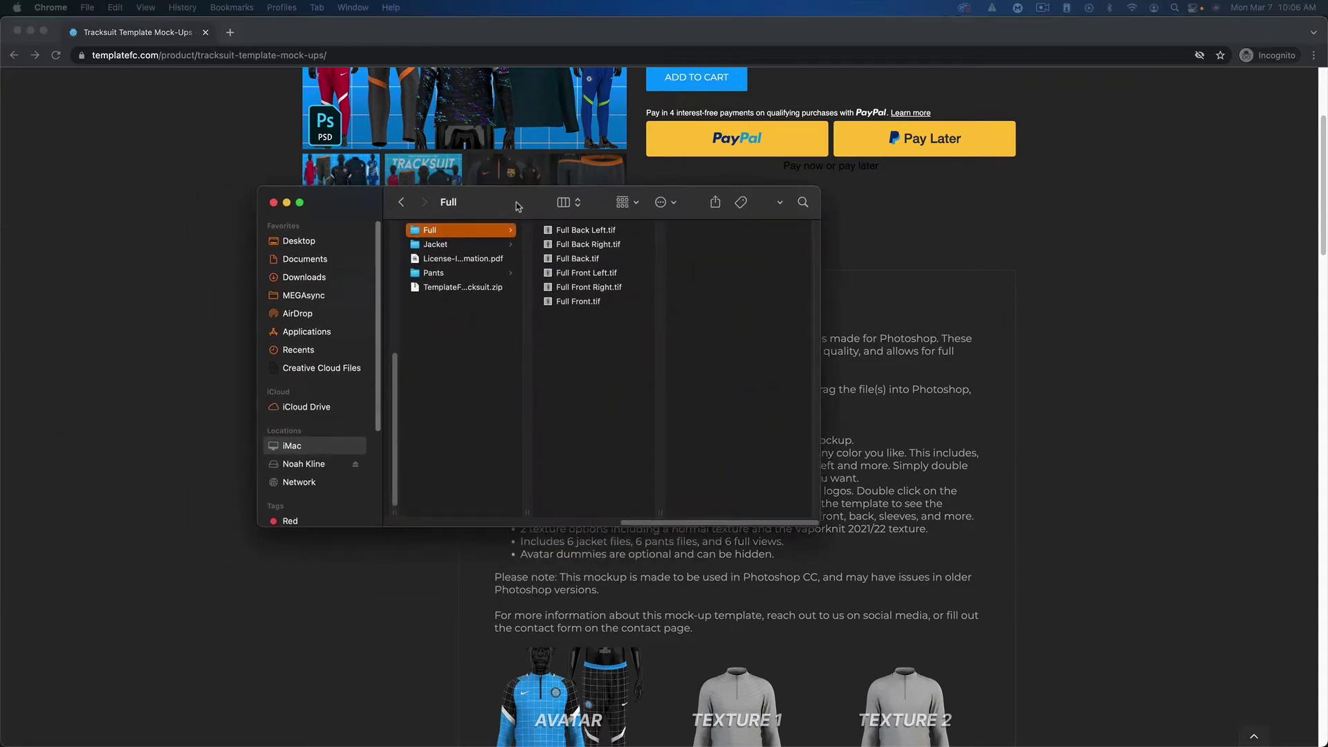
click(459, 273)
click(459, 244)
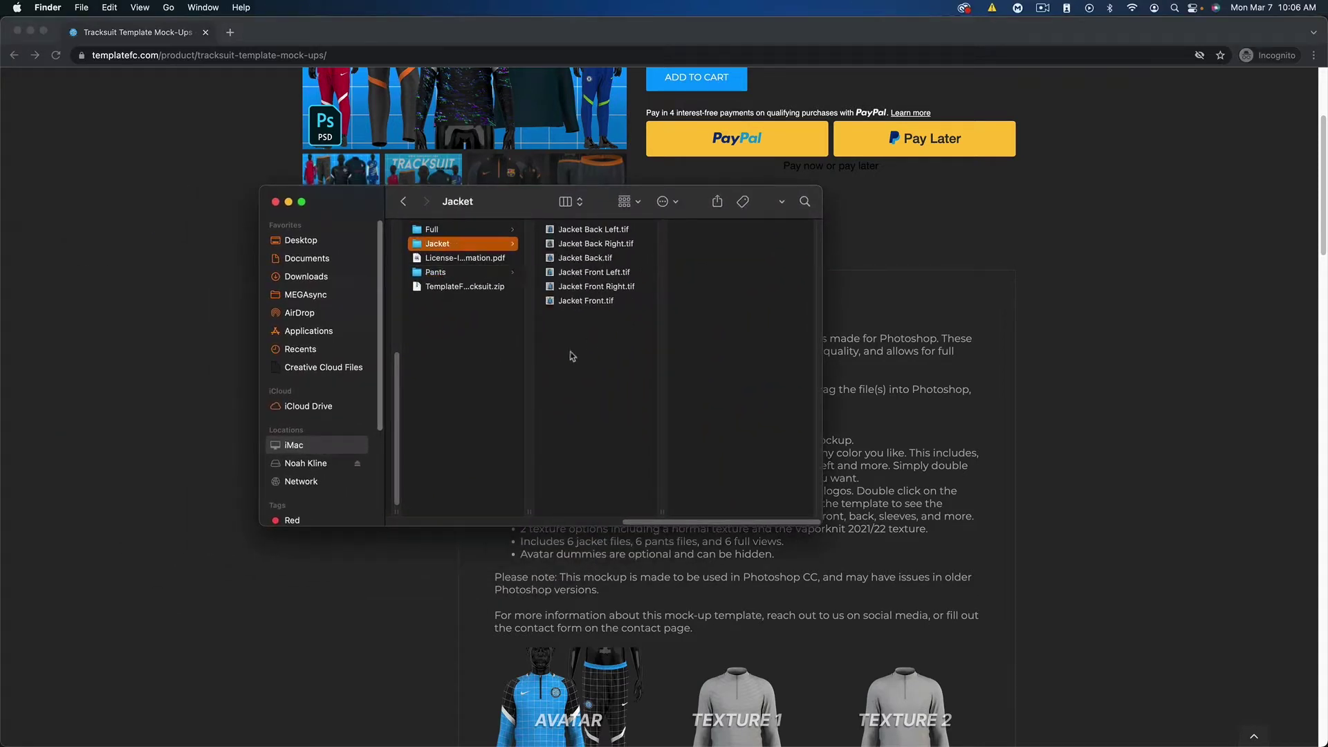
drag(571, 353, 581, 243)
click(411, 273)
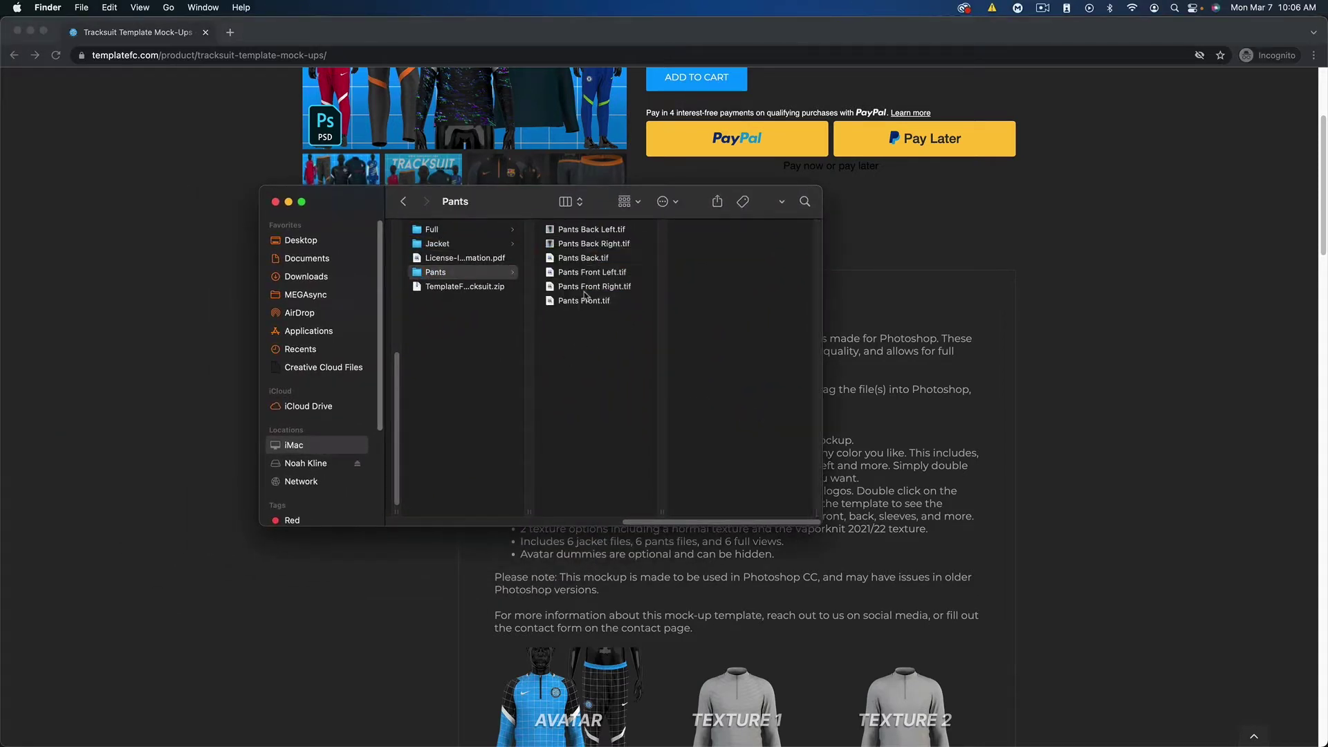
drag(581, 345, 581, 244)
click(435, 231)
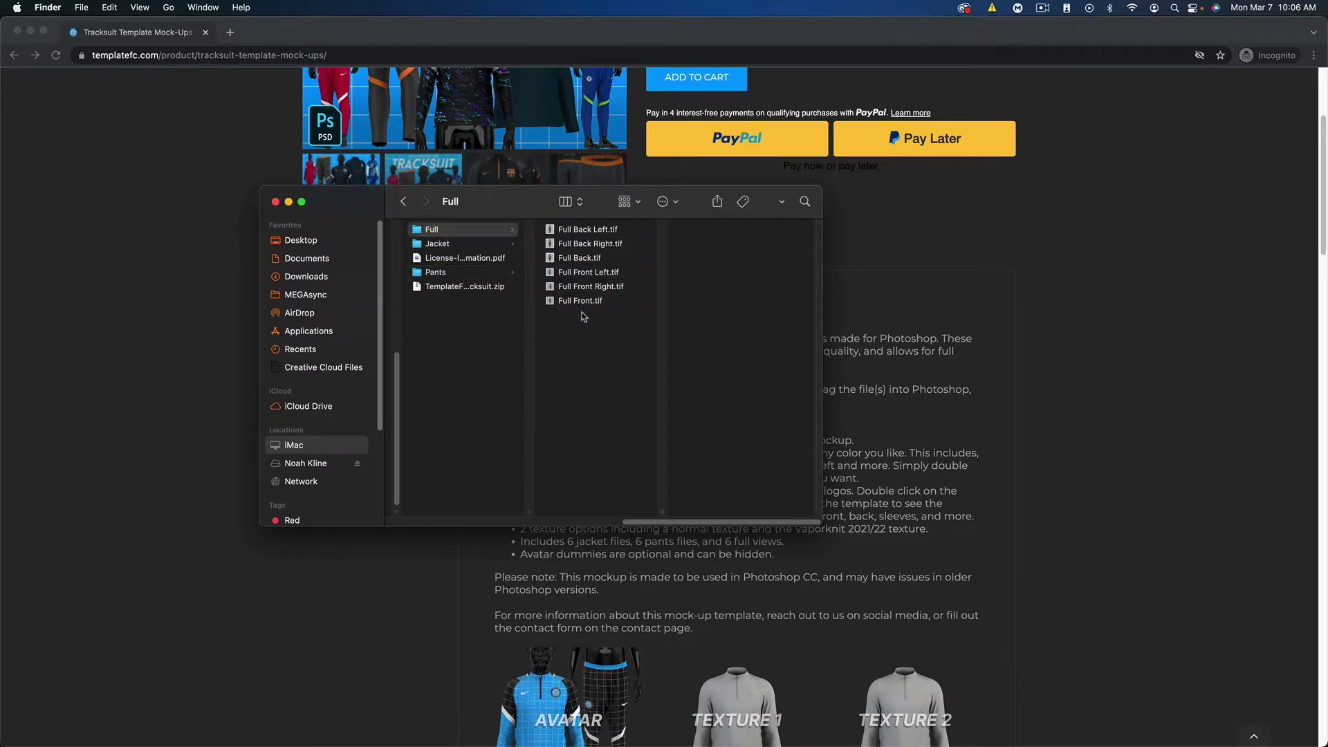
drag(584, 315, 581, 226)
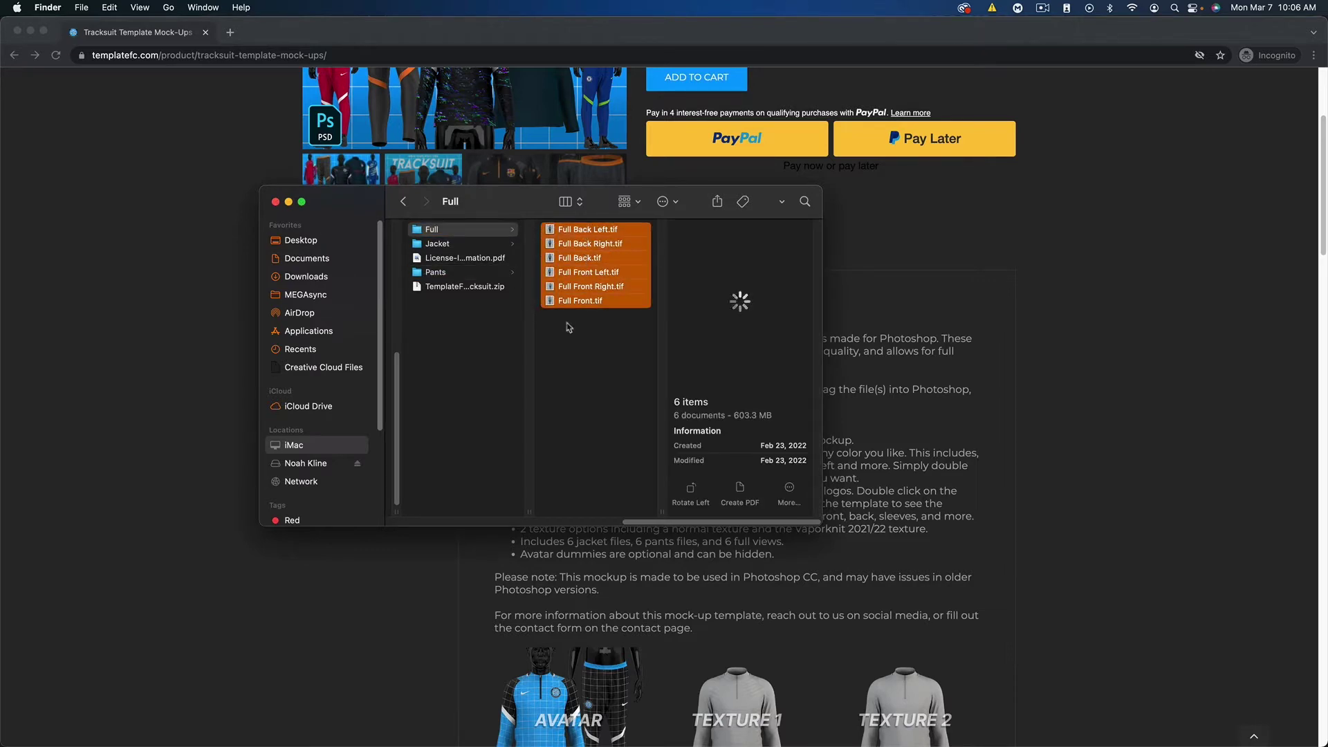
click(593, 323)
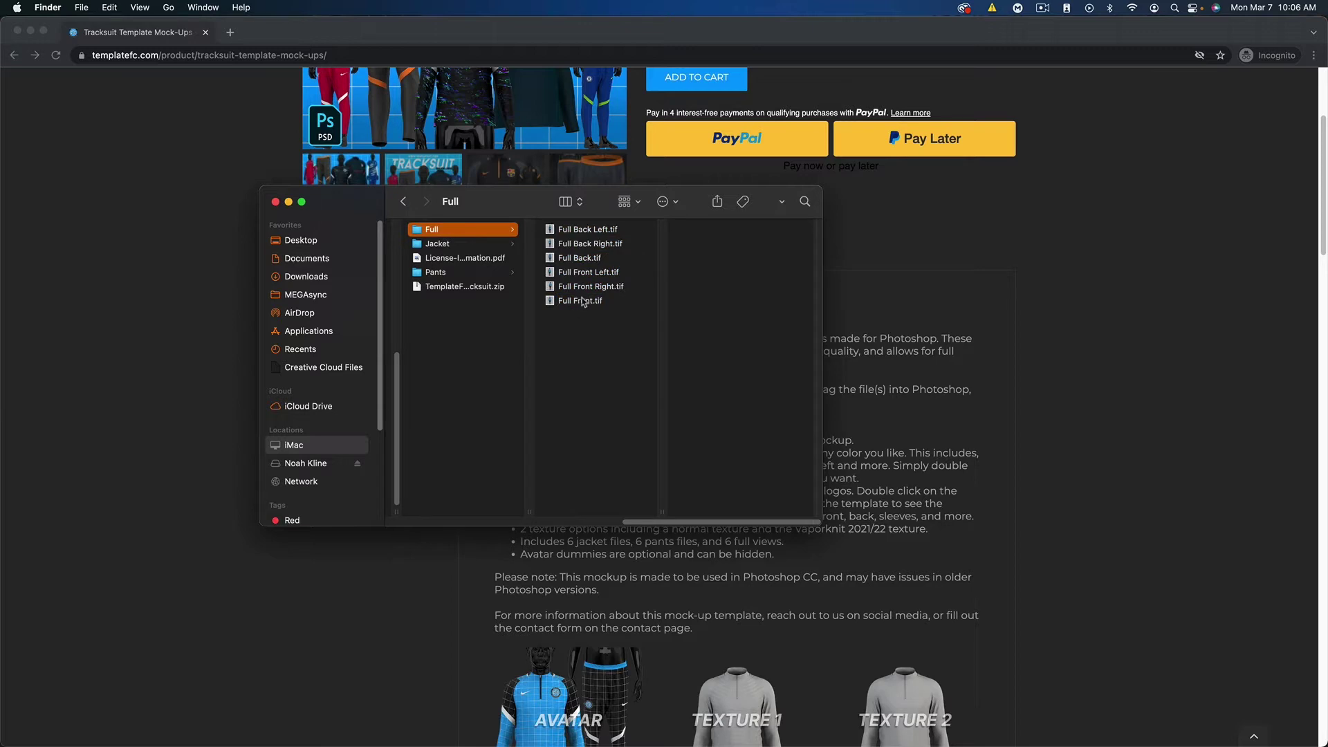
Preview Full Front.tif in the Full folder and bring up its options for opening it in another application
click(581, 302)
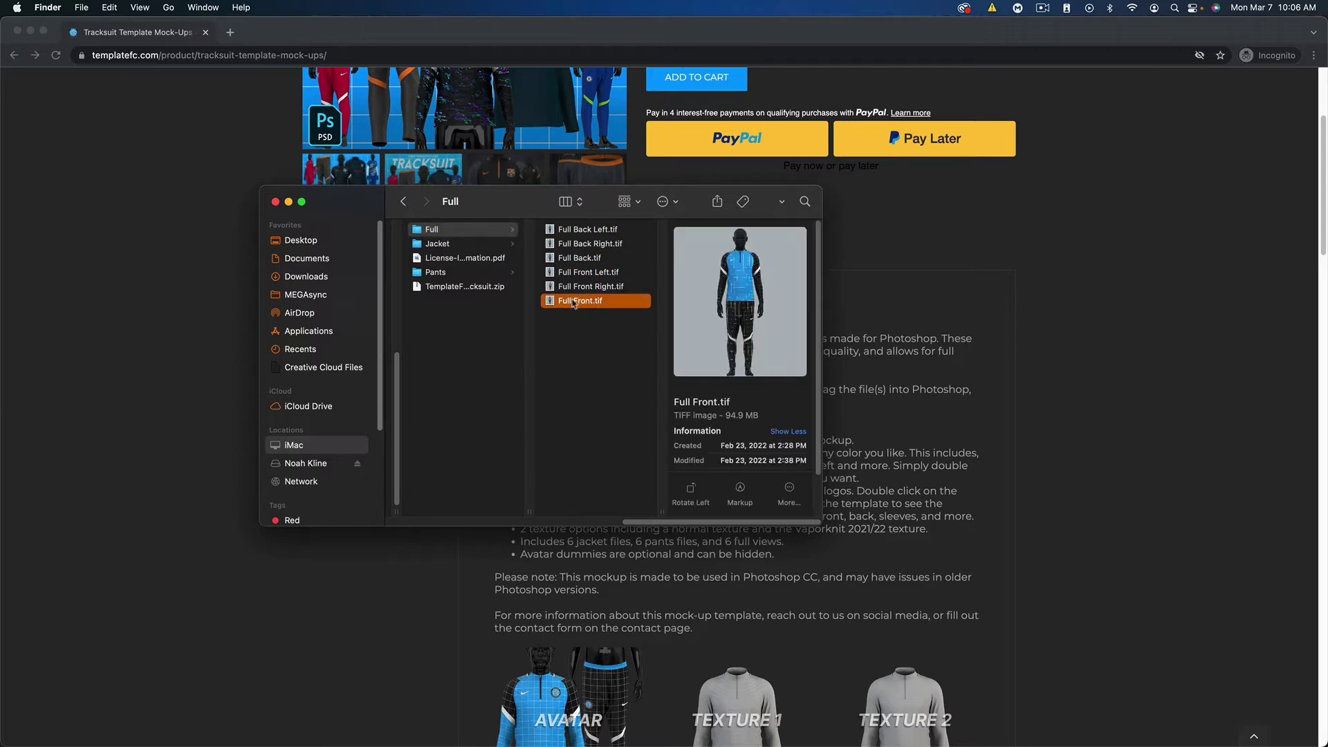
right_click(579, 301)
mouse_move(609, 320)
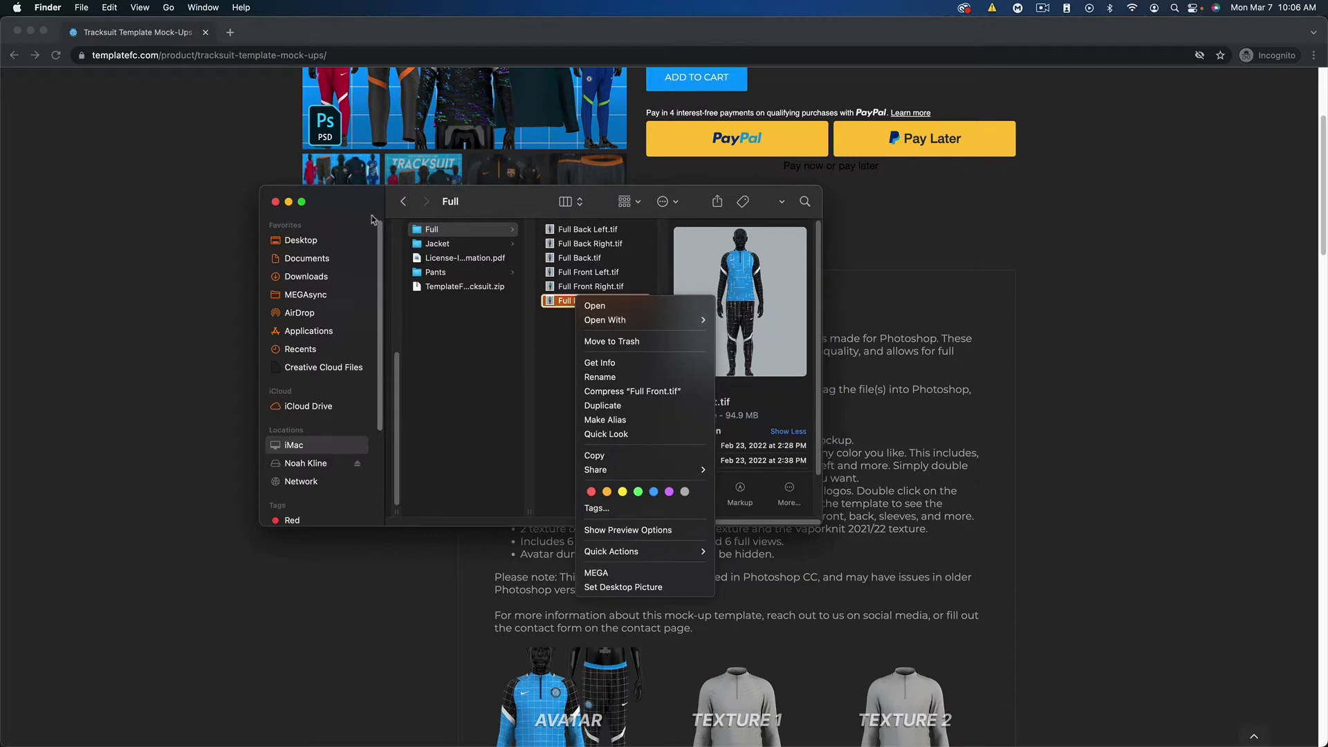
Close the Finder window and minimize the browser to switch to Photoshop
drag(350, 205, 104, 205)
key(cmd+w)
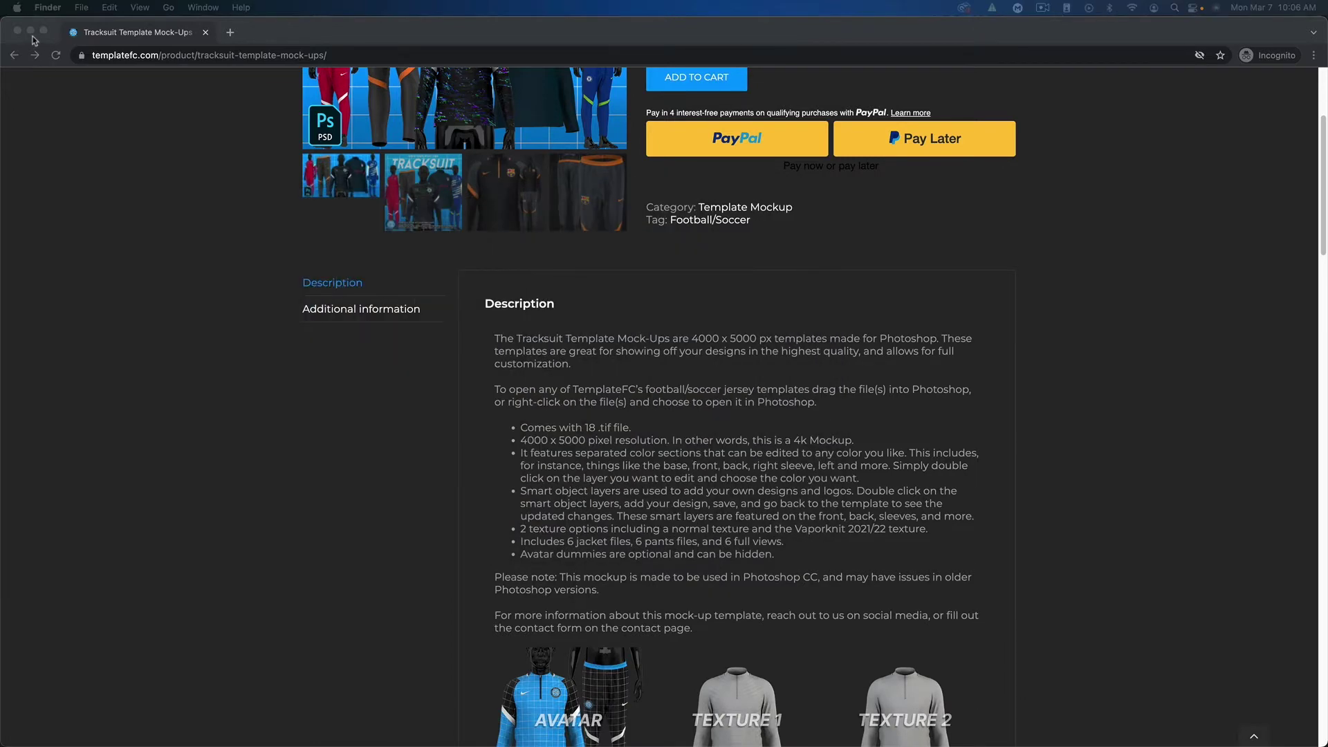
click(30, 31)
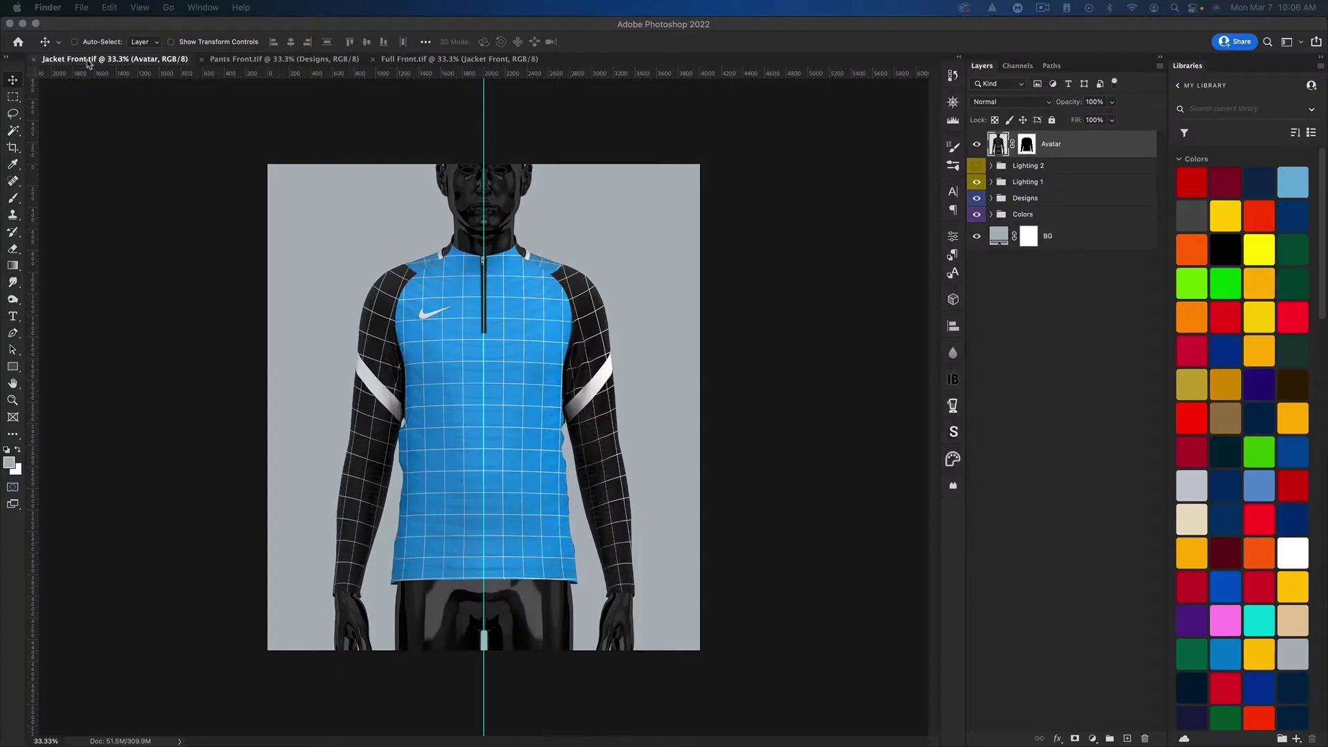
Compare the open Jacket Front, Pants Front and Full Front documents, ending on Jacket Front
click(328, 66)
click(283, 60)
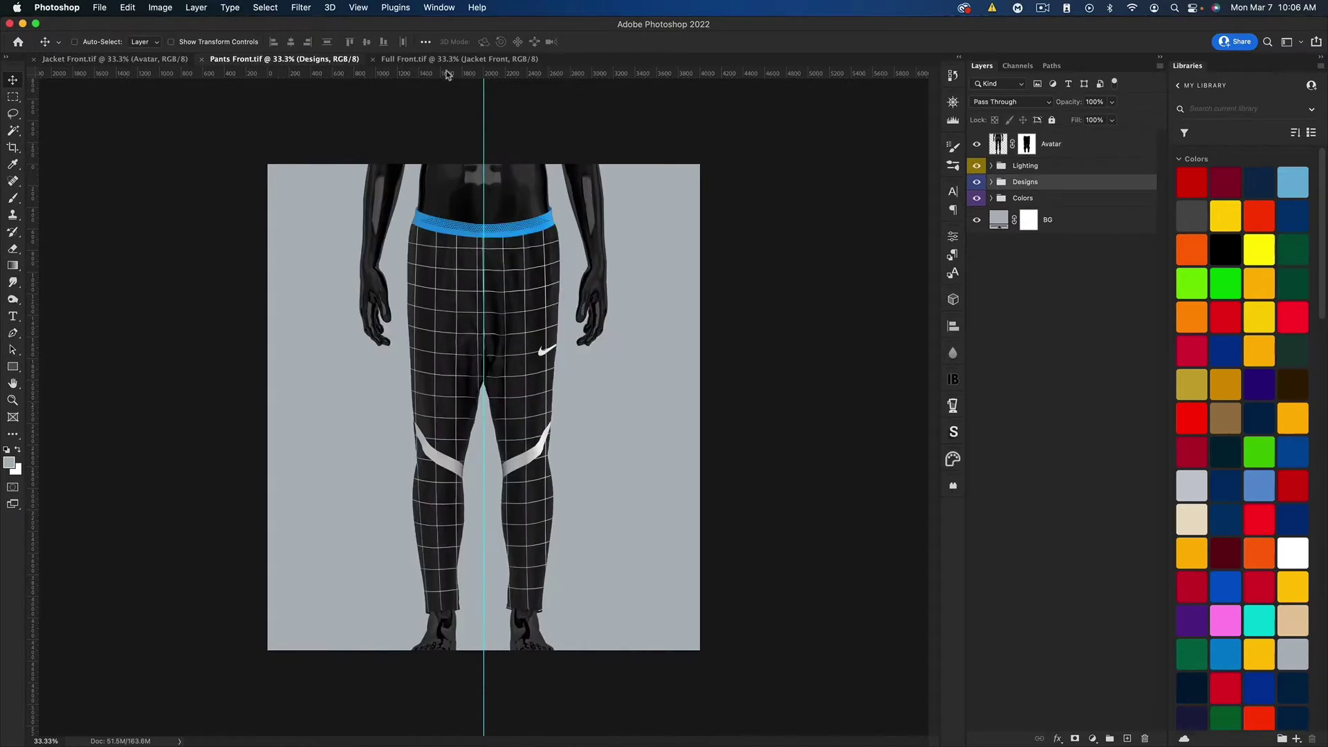
click(453, 60)
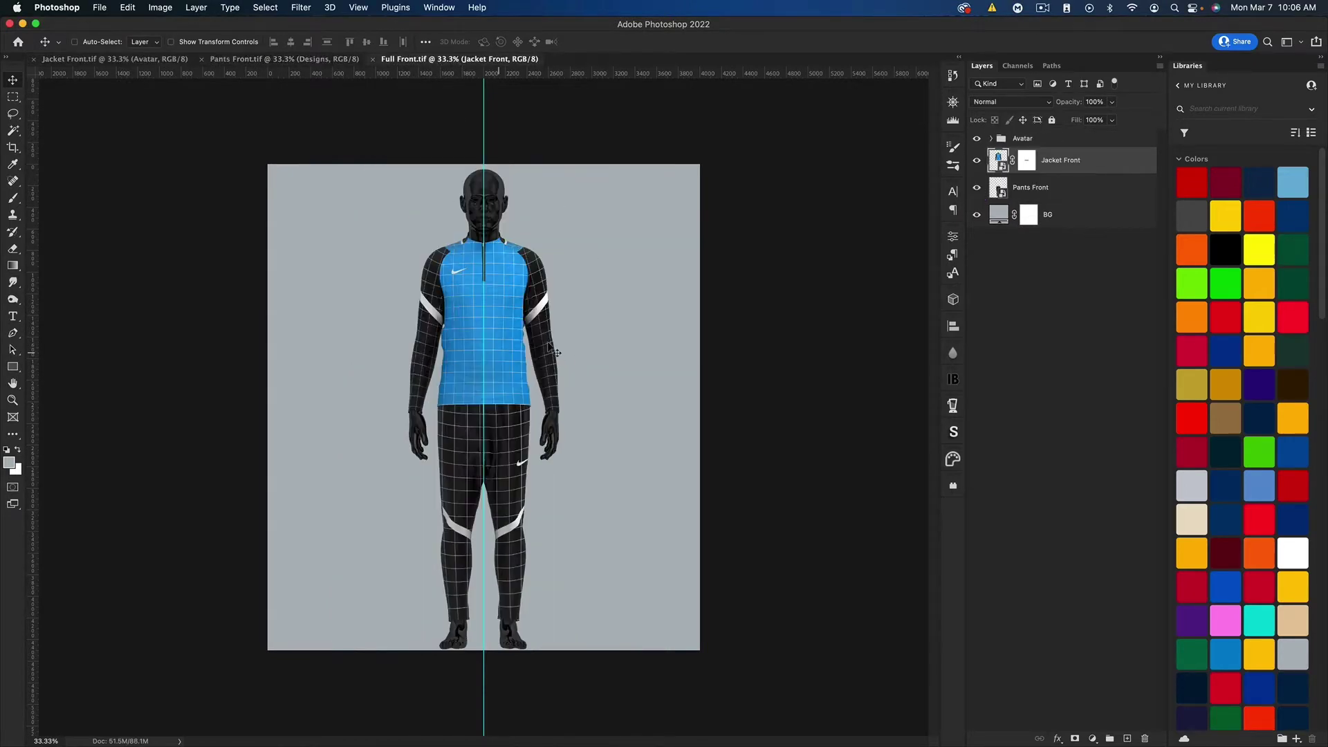
click(115, 59)
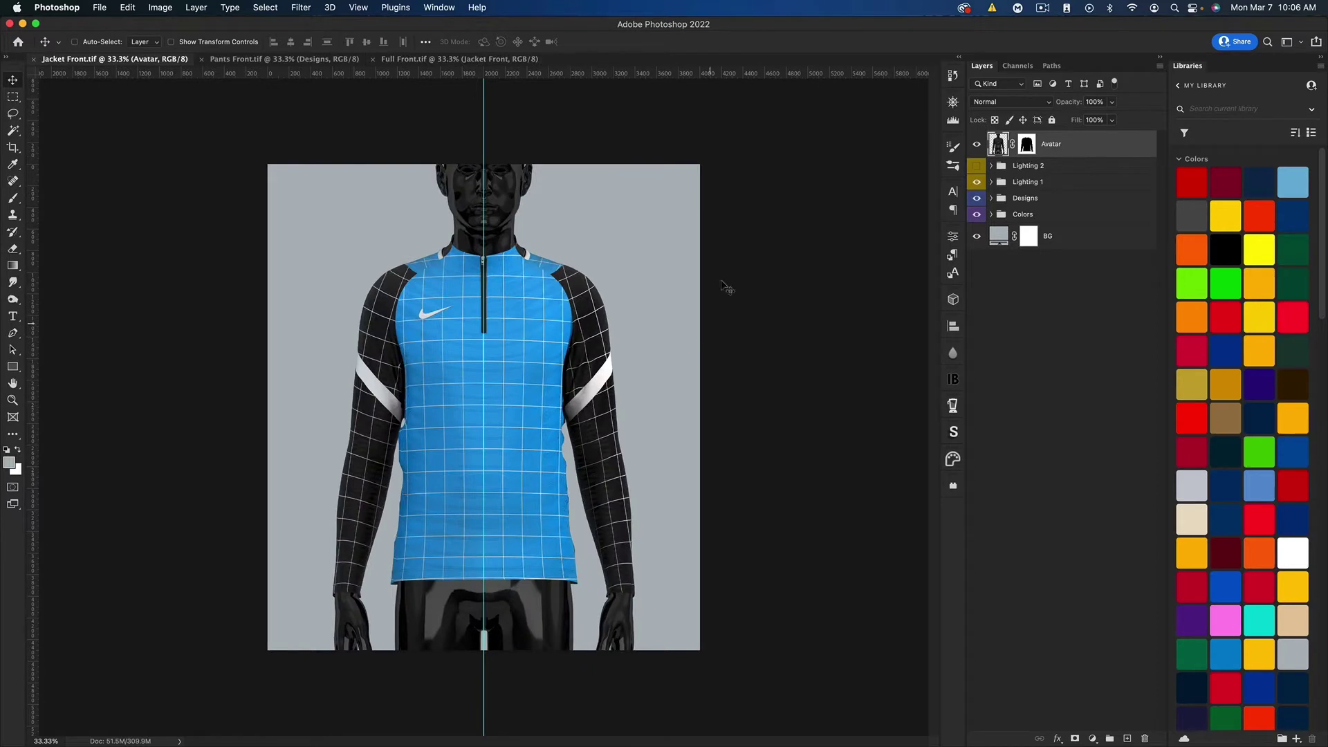
key(super)
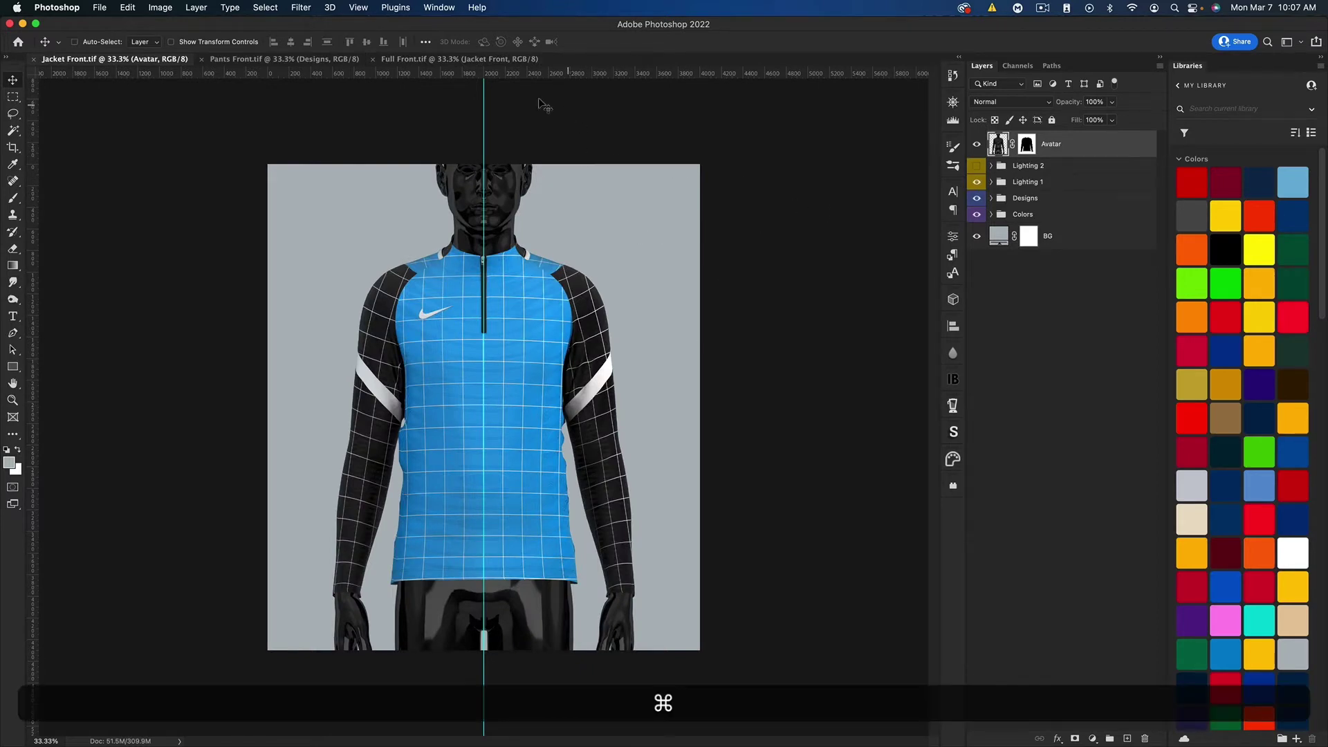
click(410, 60)
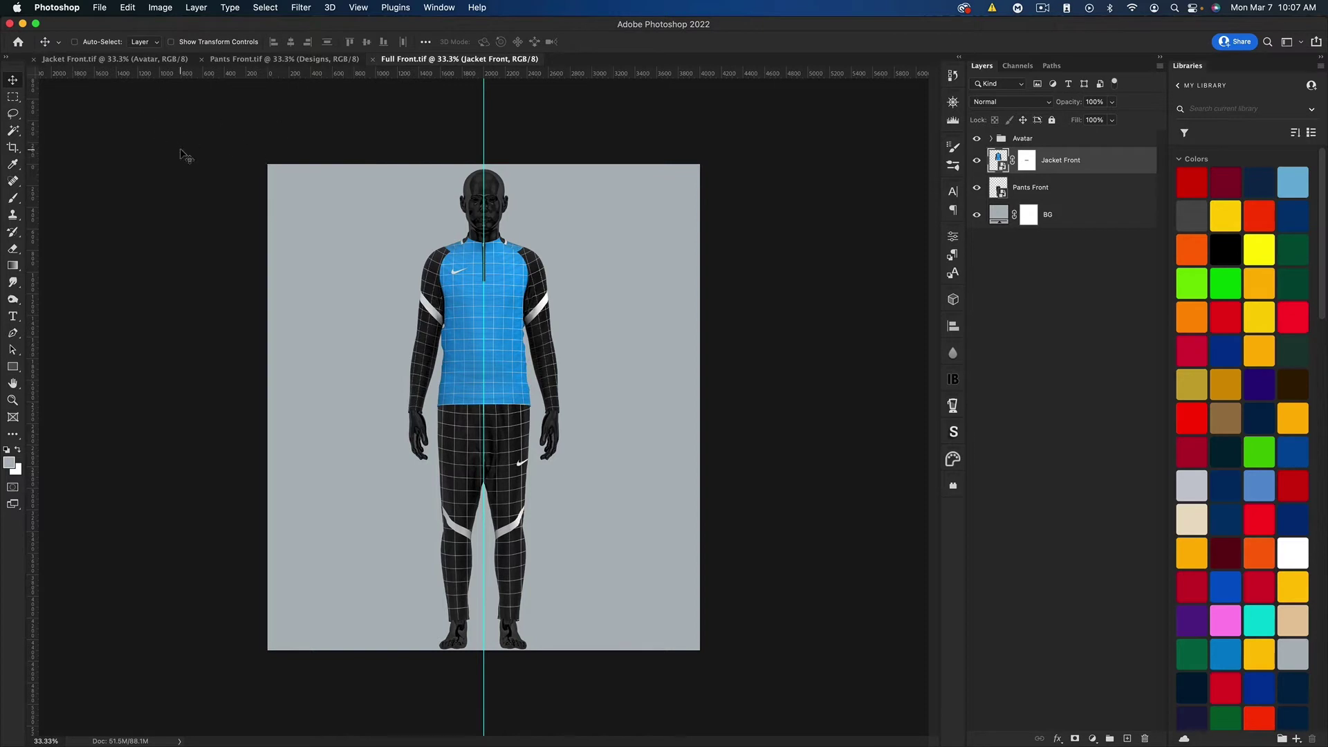
click(111, 61)
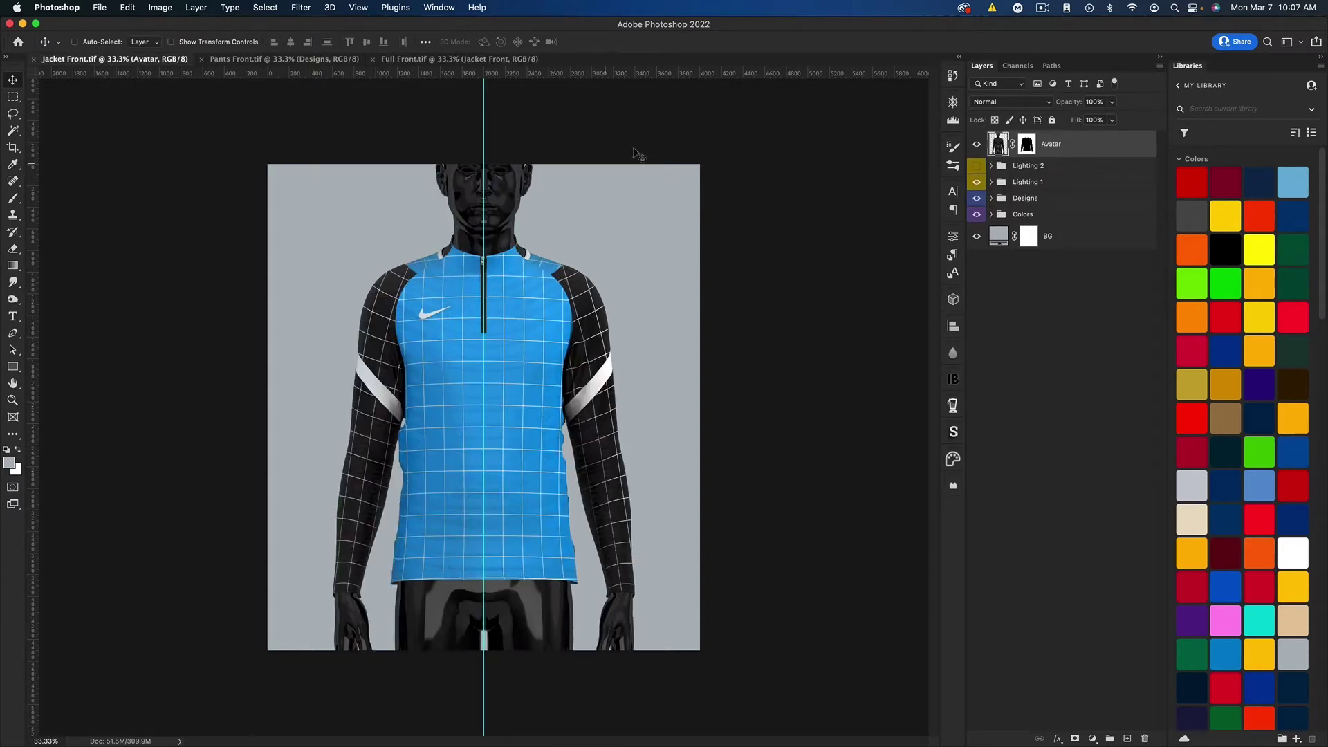
Hide the guides in Jacket Front and fit the mockup to the window
key(super)
key(super+h)
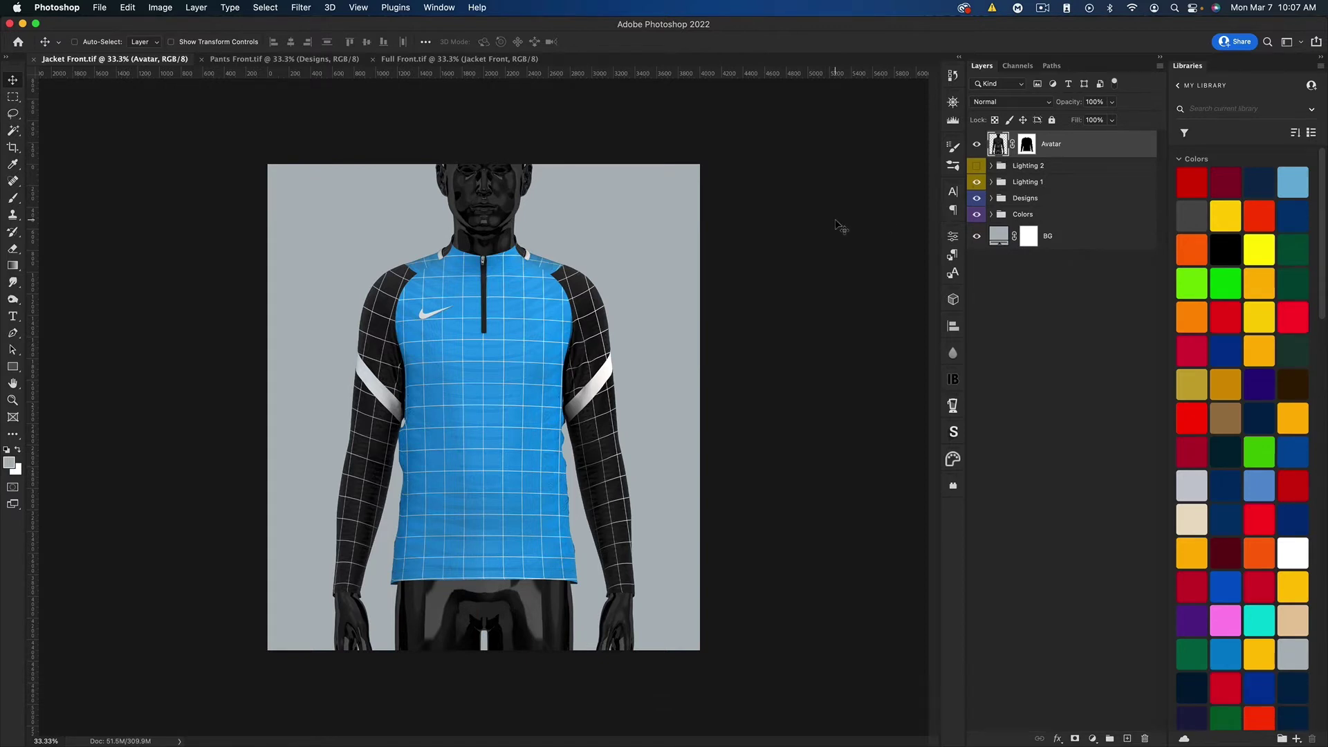
key(super+0)
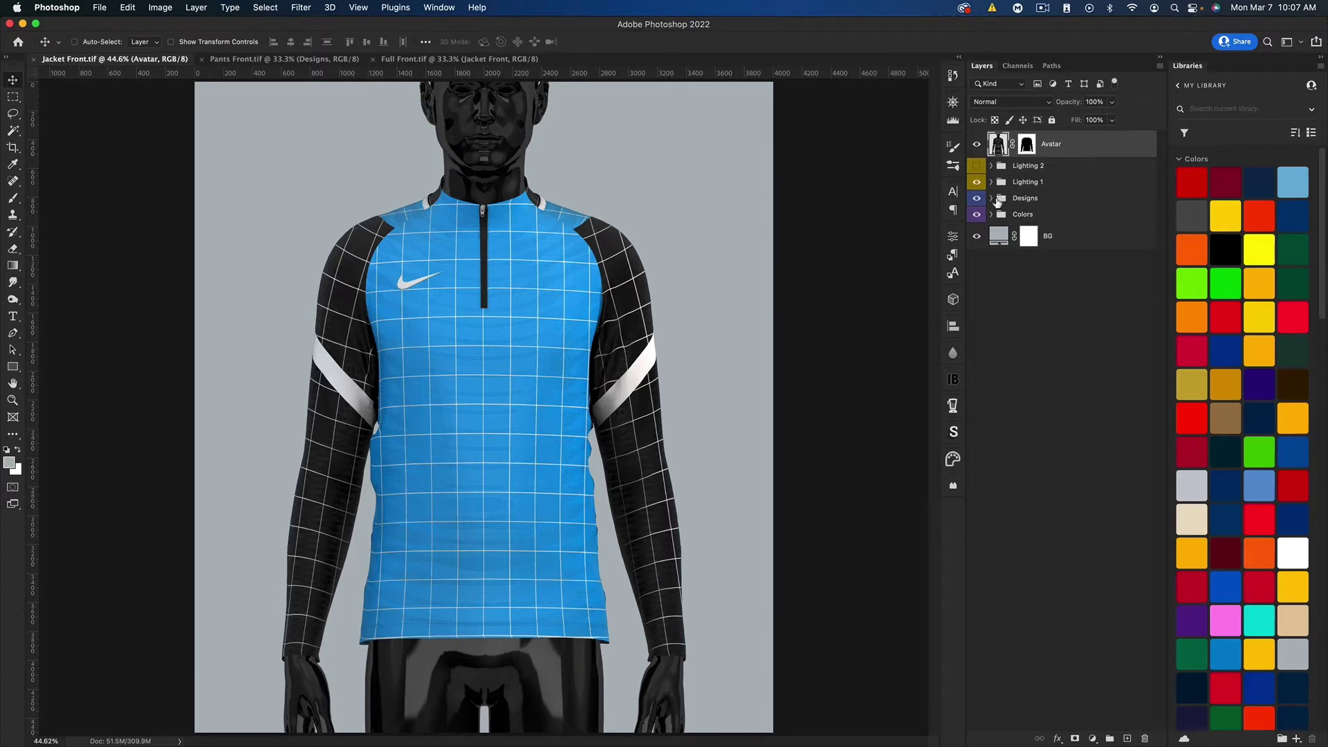
Turn off the Designs group and examine the jacket's Lighting 1 fabric texture up close
click(977, 199)
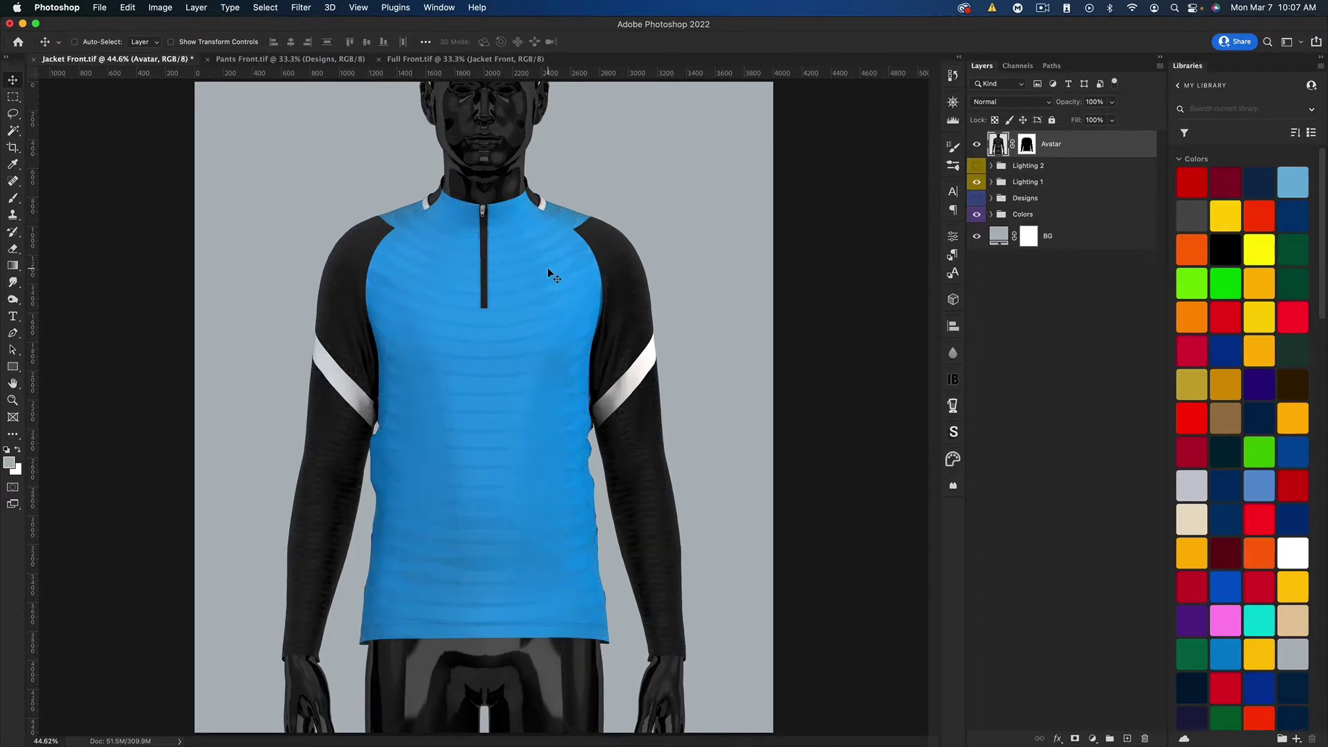
key(super+equal)
key(super+equal)
key(super+equal)
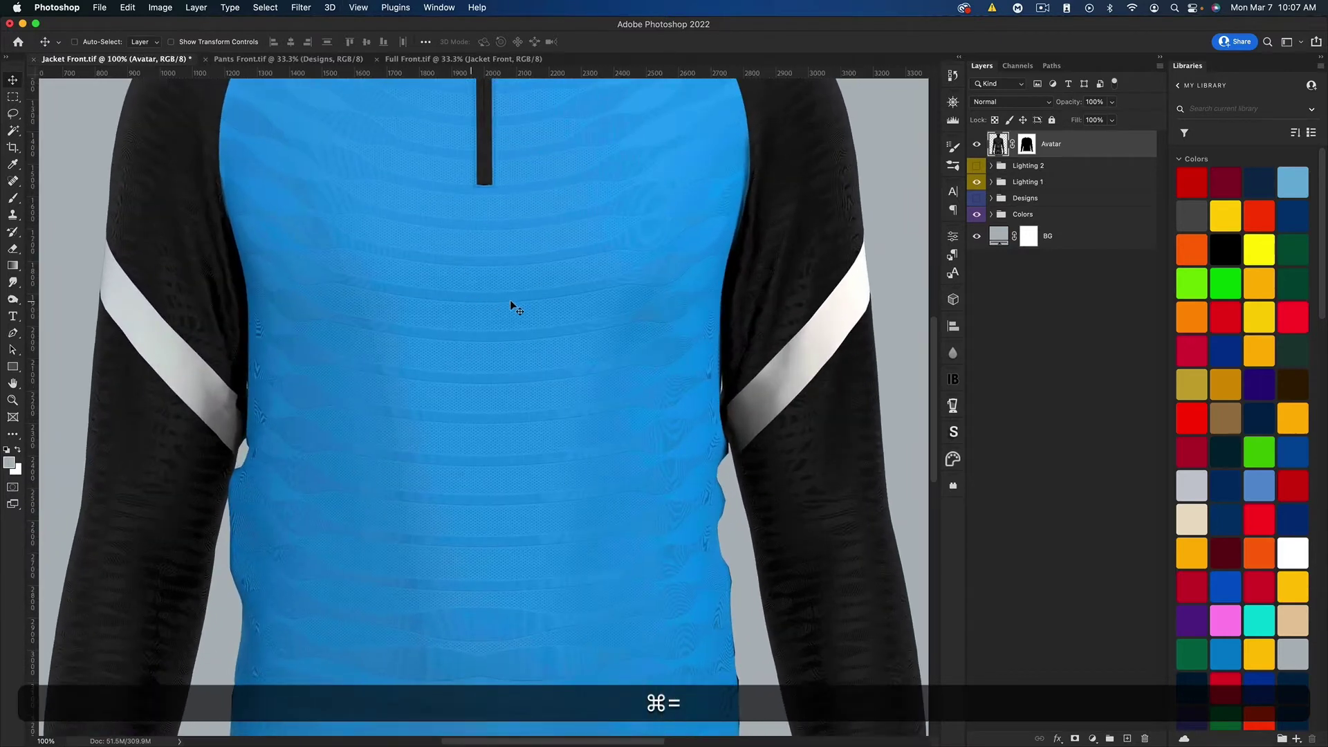
scroll(512, 305, up, 5)
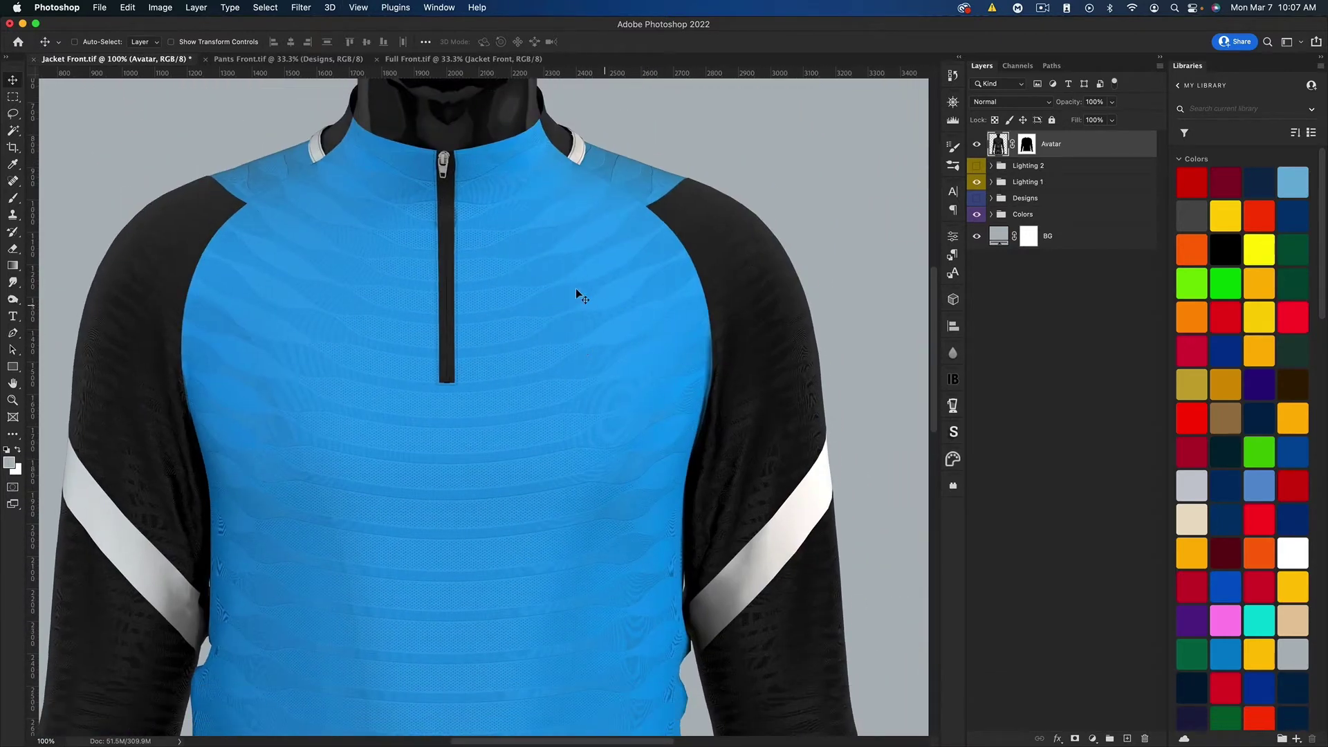
Preview Lighting 2 in place of Lighting 1, and restore Lighting 1 and the Designs group
click(976, 182)
click(977, 166)
key(super+0)
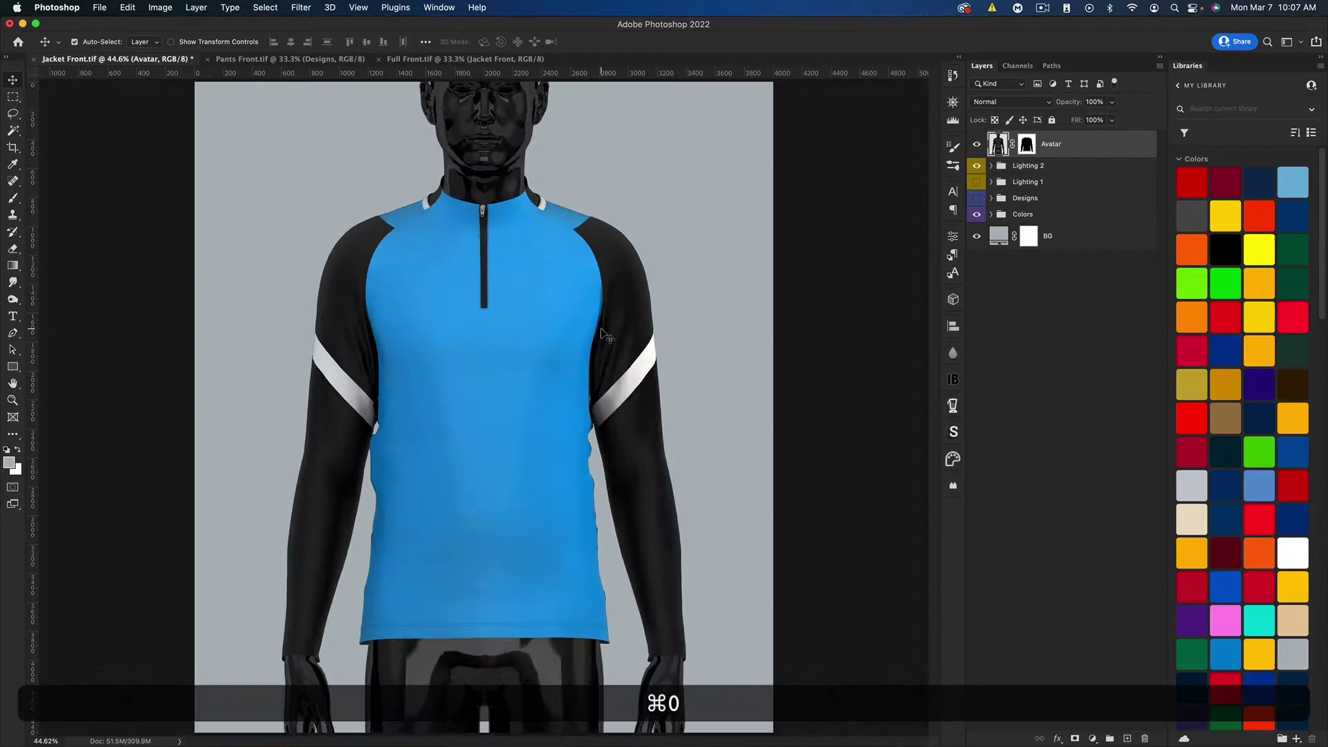
click(976, 181)
click(977, 199)
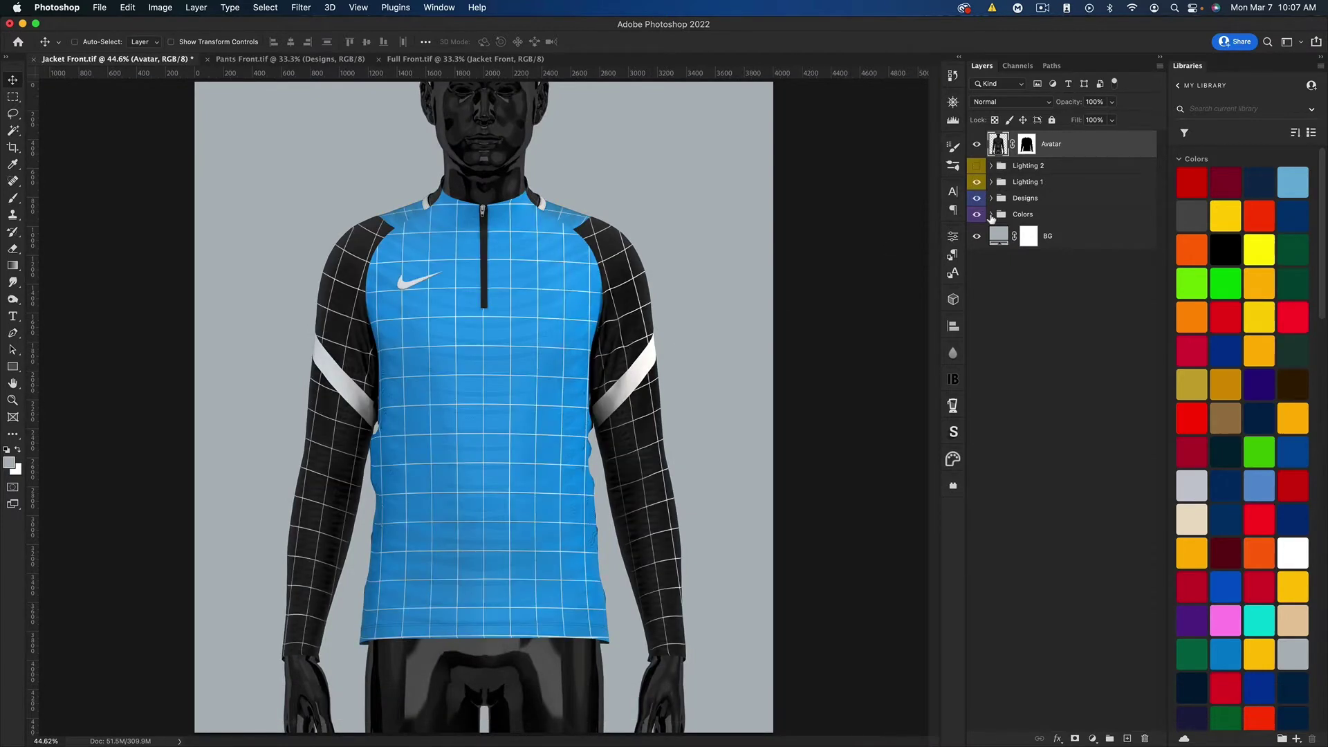
Review the garment part layers in the Colors group, collapse it and expand the Designs group
click(992, 214)
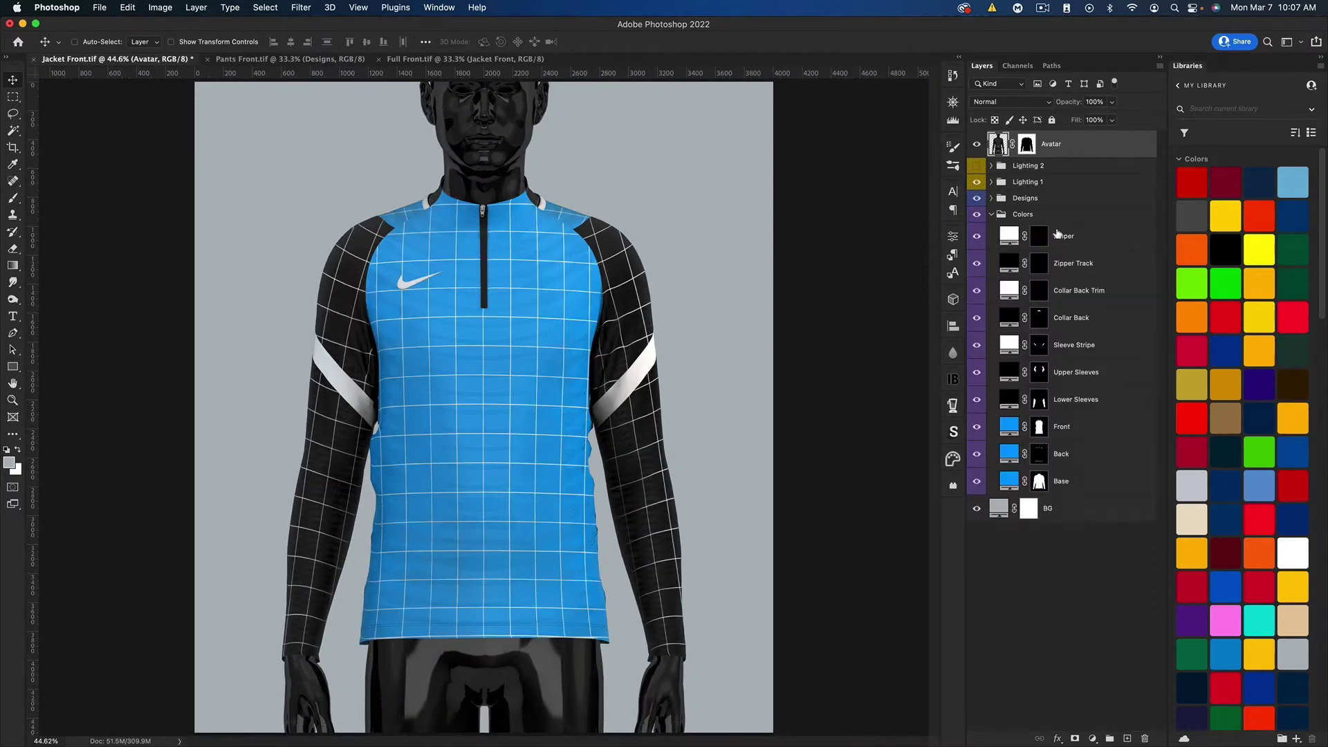
click(992, 214)
click(991, 198)
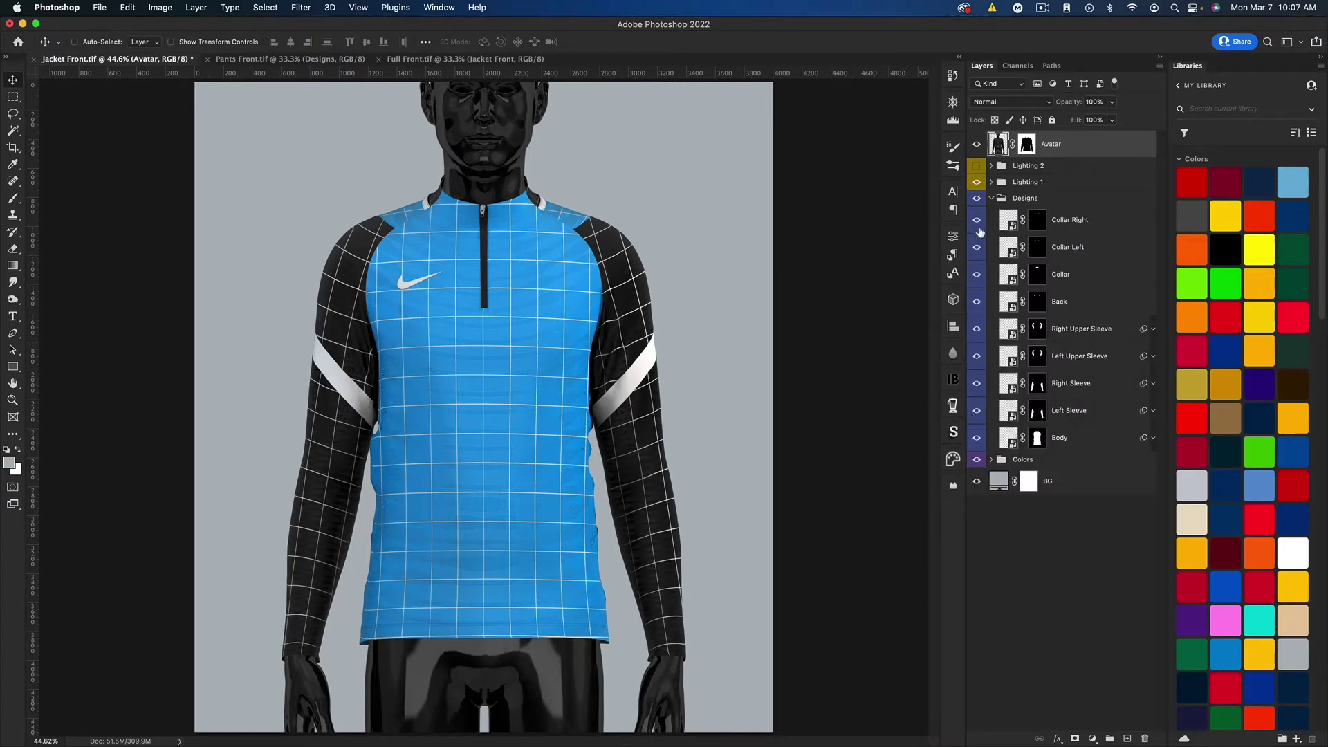
Hide every layer in the Designs group except Body, and open the Body smart object for editing
click(977, 220)
drag(977, 233, 978, 409)
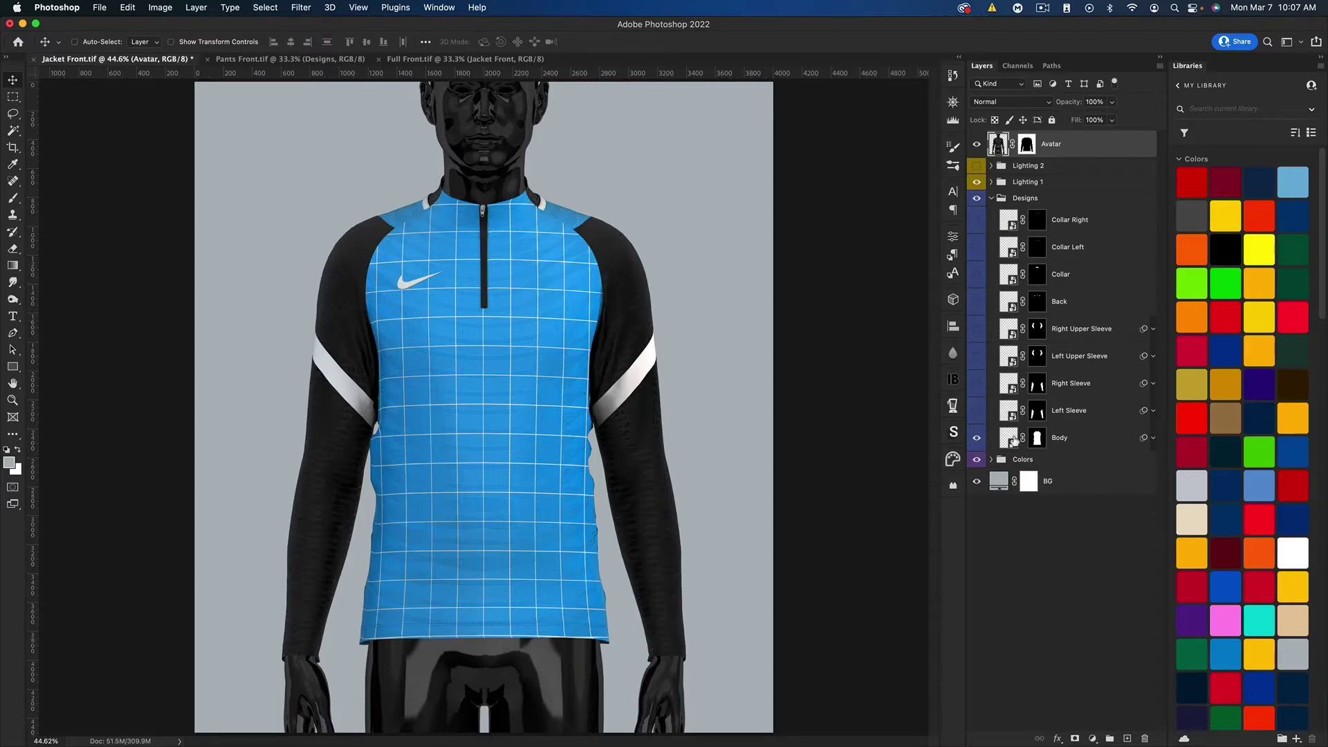
double_click(1010, 440)
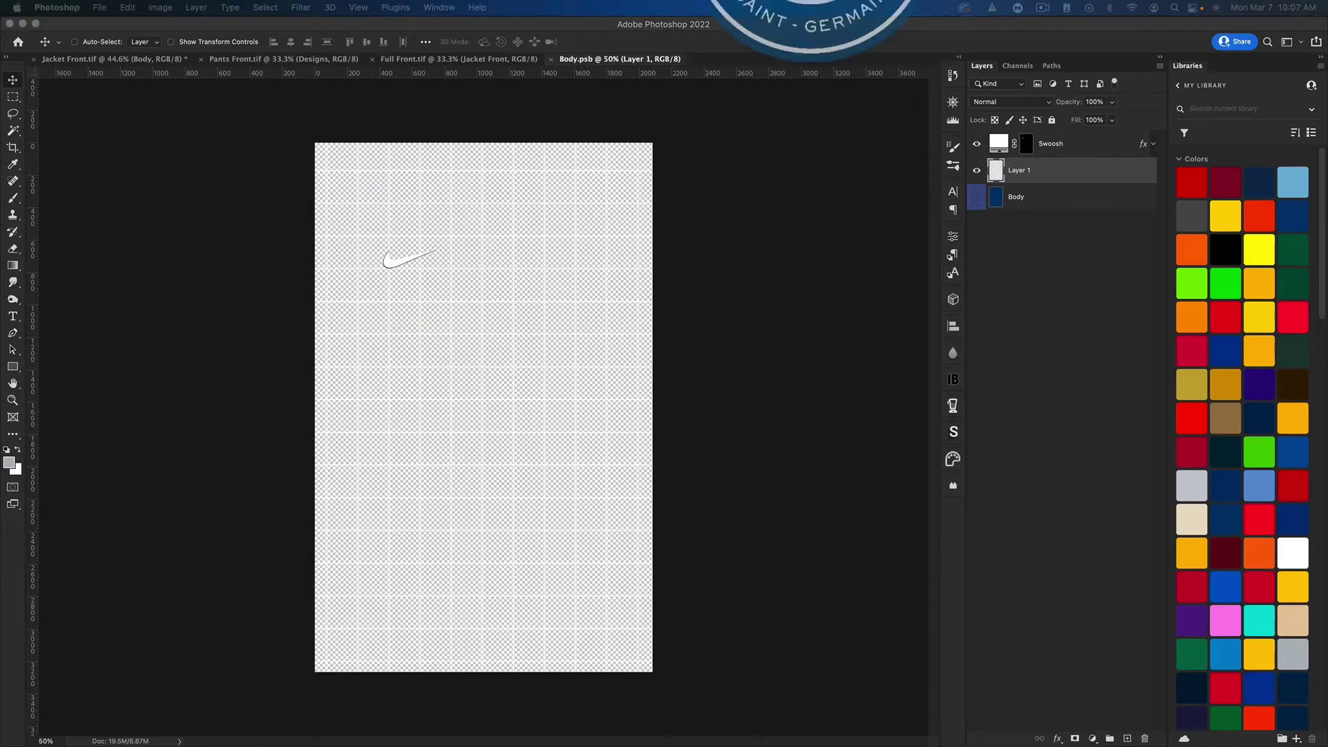
Bring the Paris Saint-Germain crest into Body.psb as a new layer and show the guides
drag(682, 1, 515, 270)
key(super)
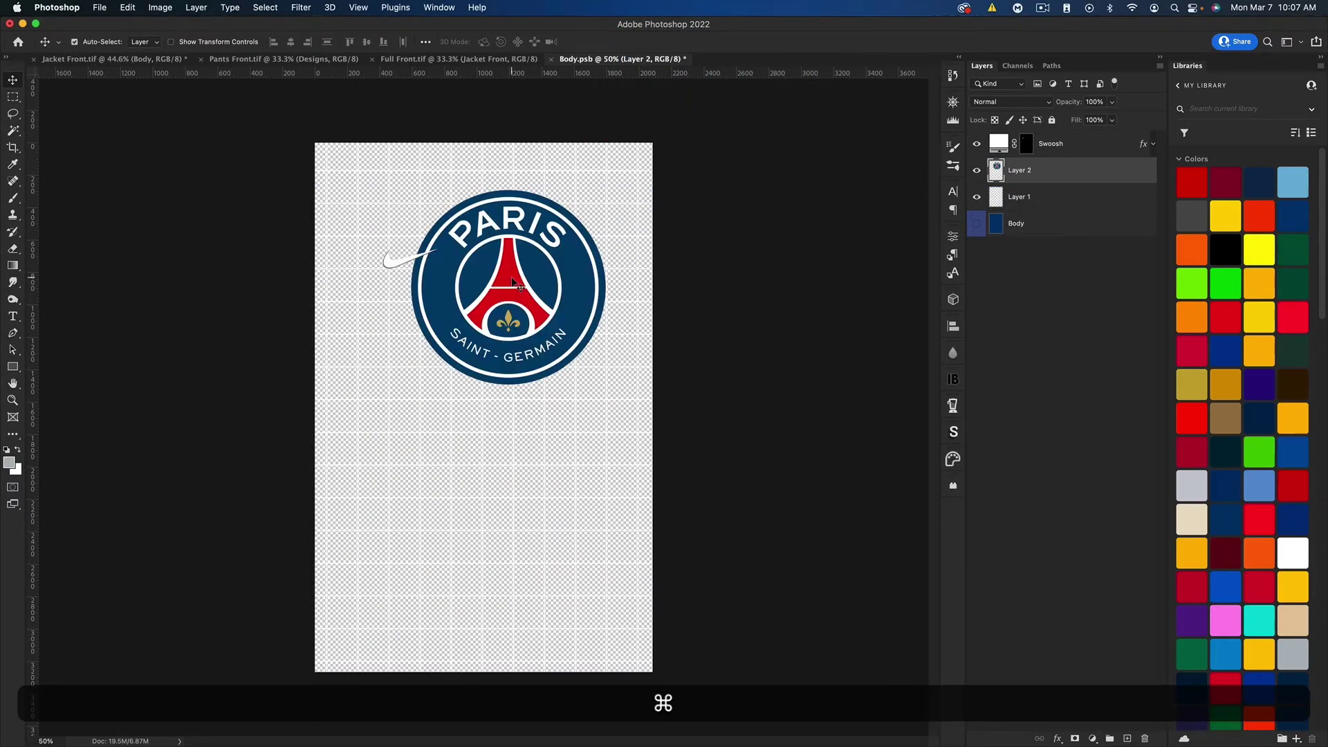
key(super+h)
Scale the crest down to chest-badge size and place it level with the swoosh on the opposite side of the centre guide
key(super+t)
drag(515, 284, 514, 262)
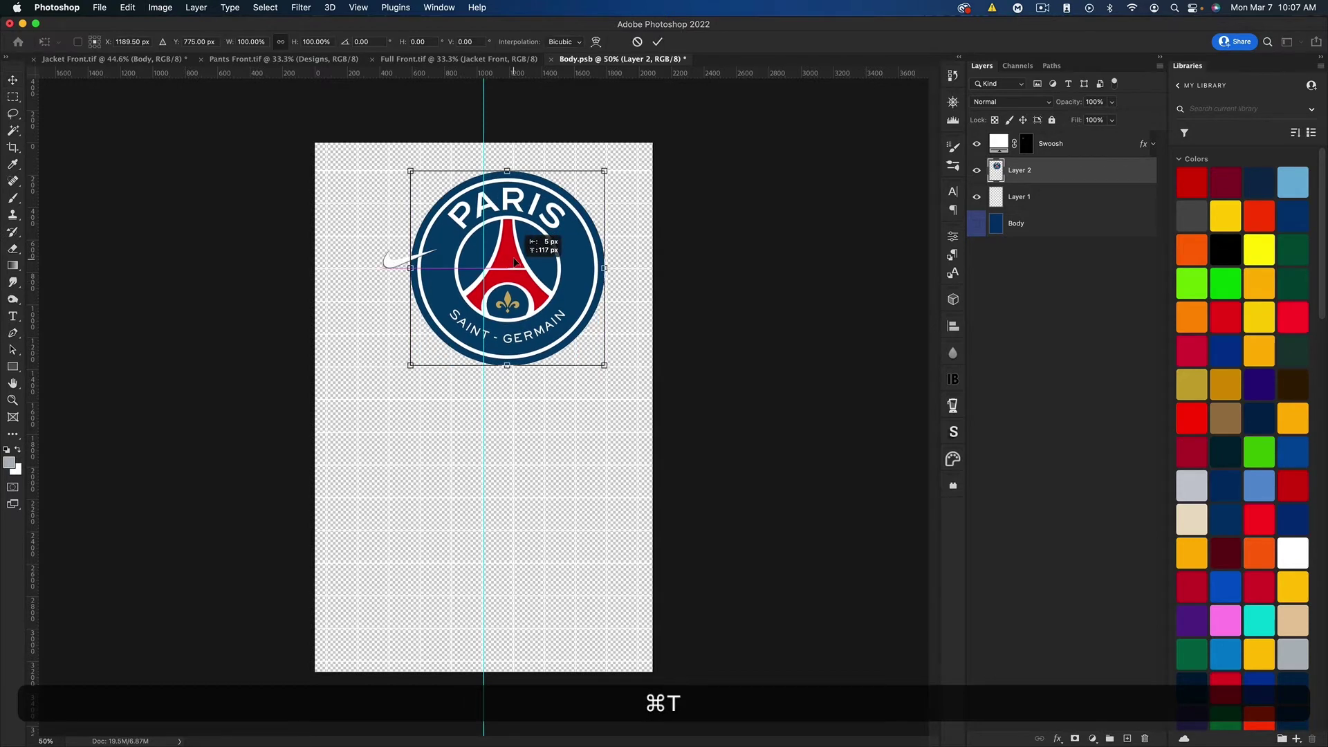
mouse_move(604, 268)
mouse_down()
mouse_move(467, 257)
mouse_move(585, 271)
mouse_up()
key(shift)
key(Return)
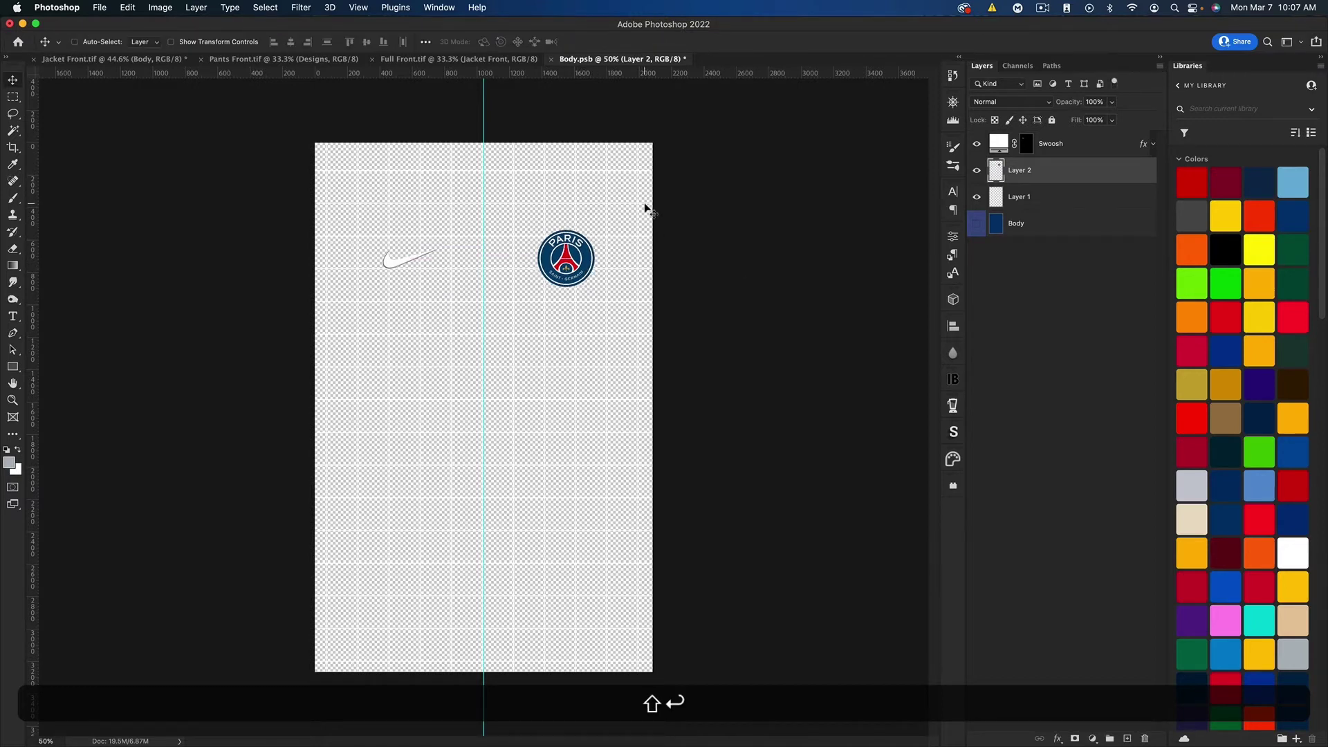
Save the Body artwork and check the crest on the Jacket Front mockup
key(super+s)
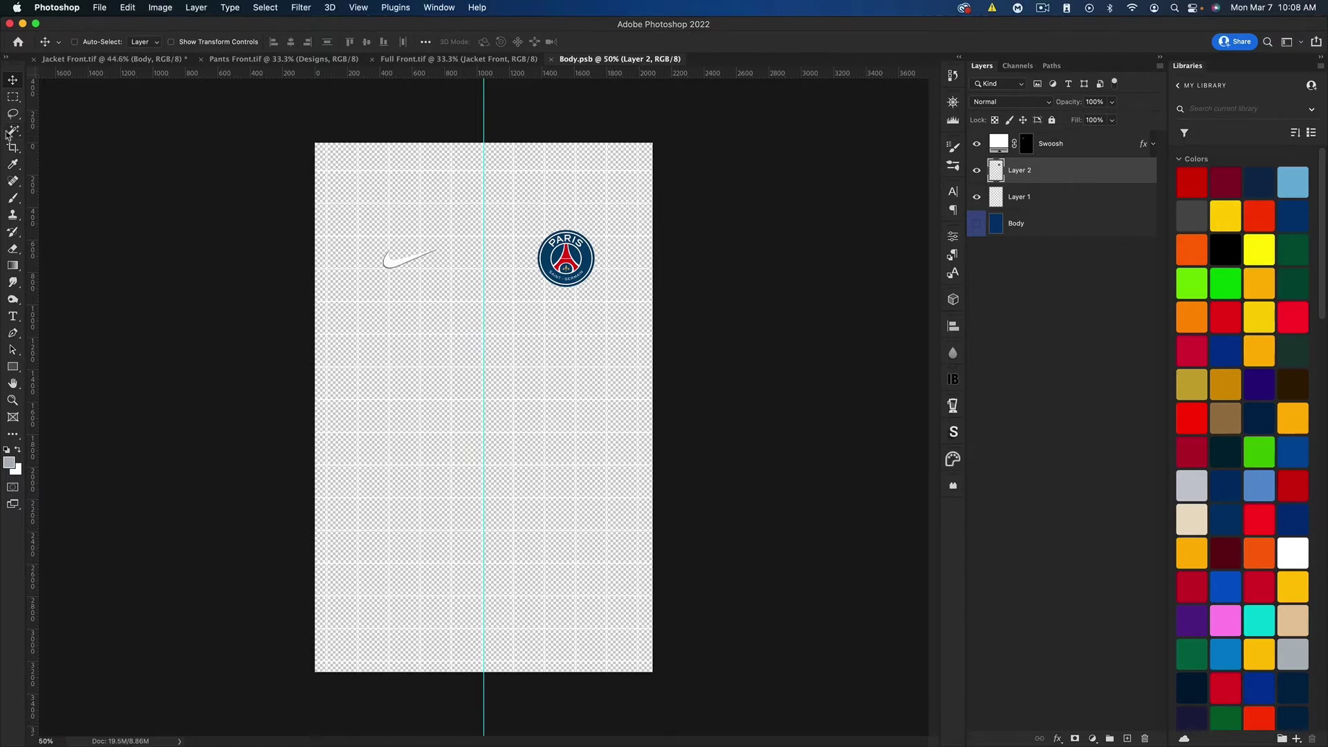
click(105, 60)
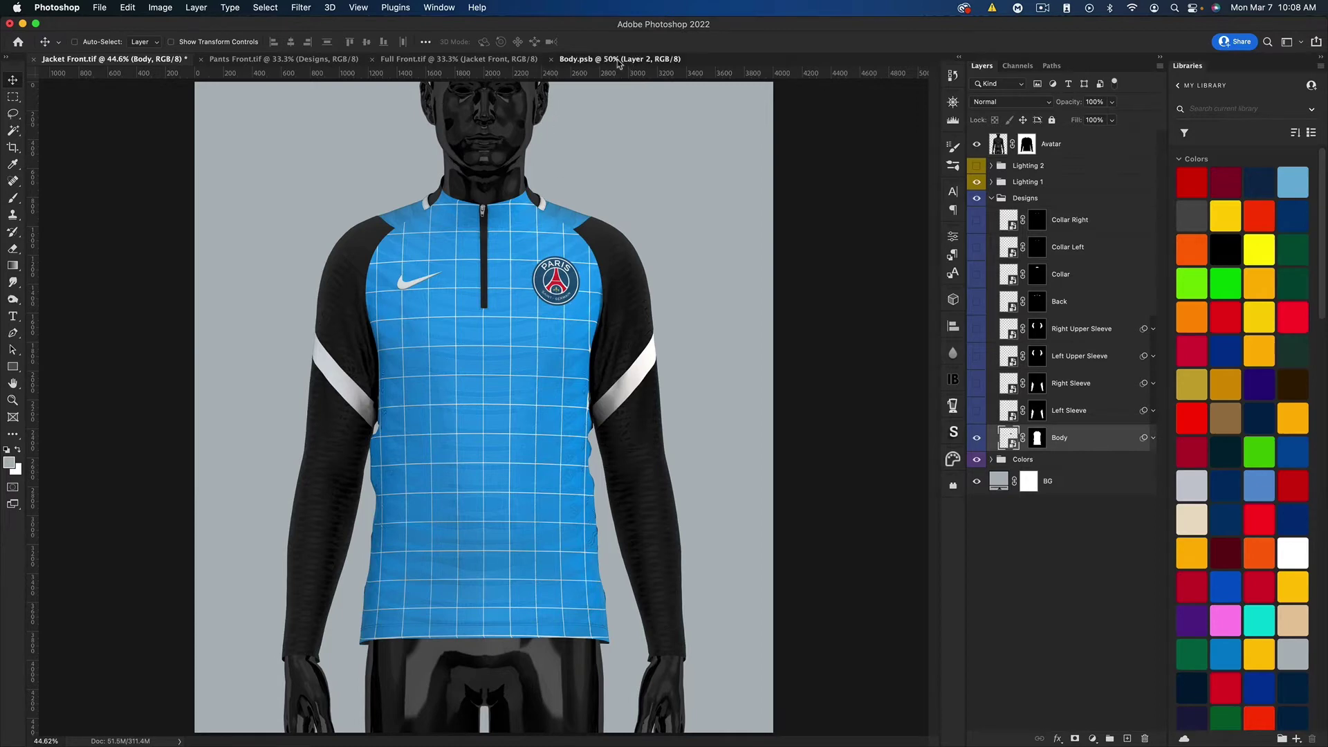
In Body.psb, move the crest slightly toward the centre guide and scale it down a little more
click(621, 61)
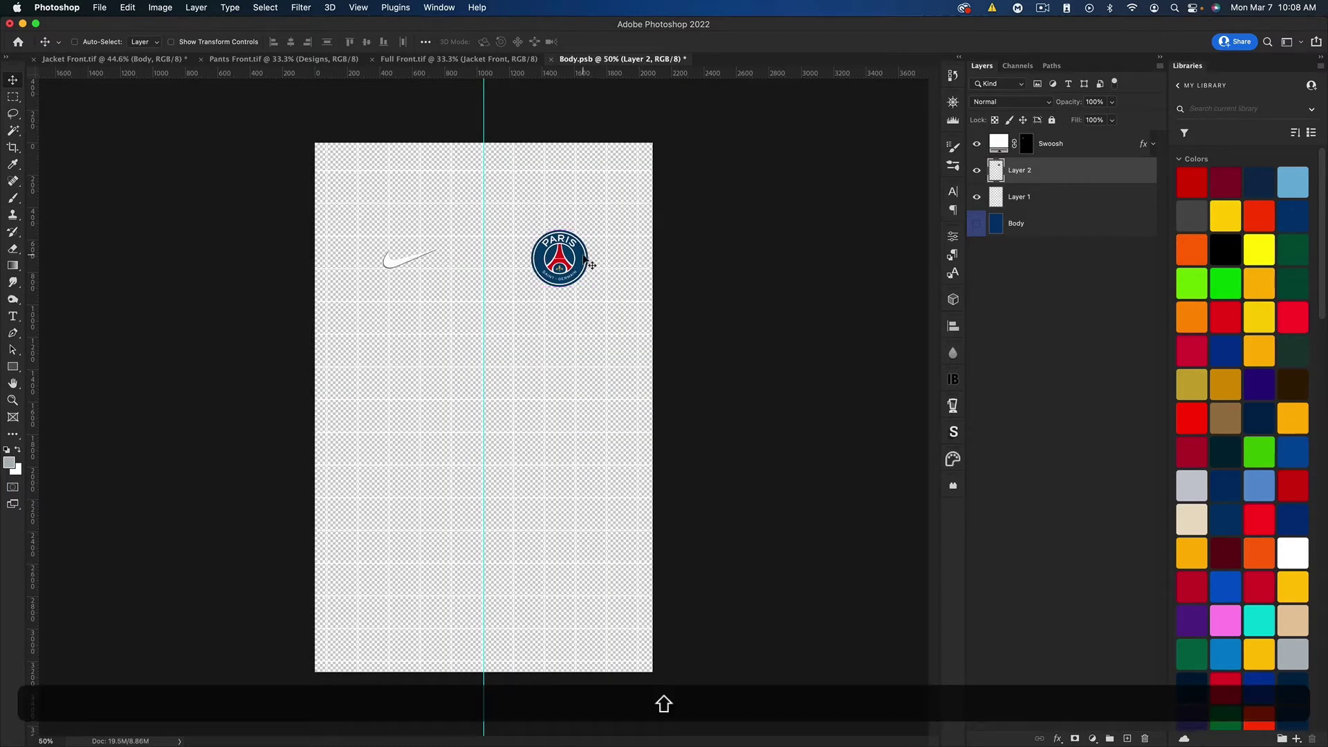
key(shift+super+t)
key(super+t)
key(Return)
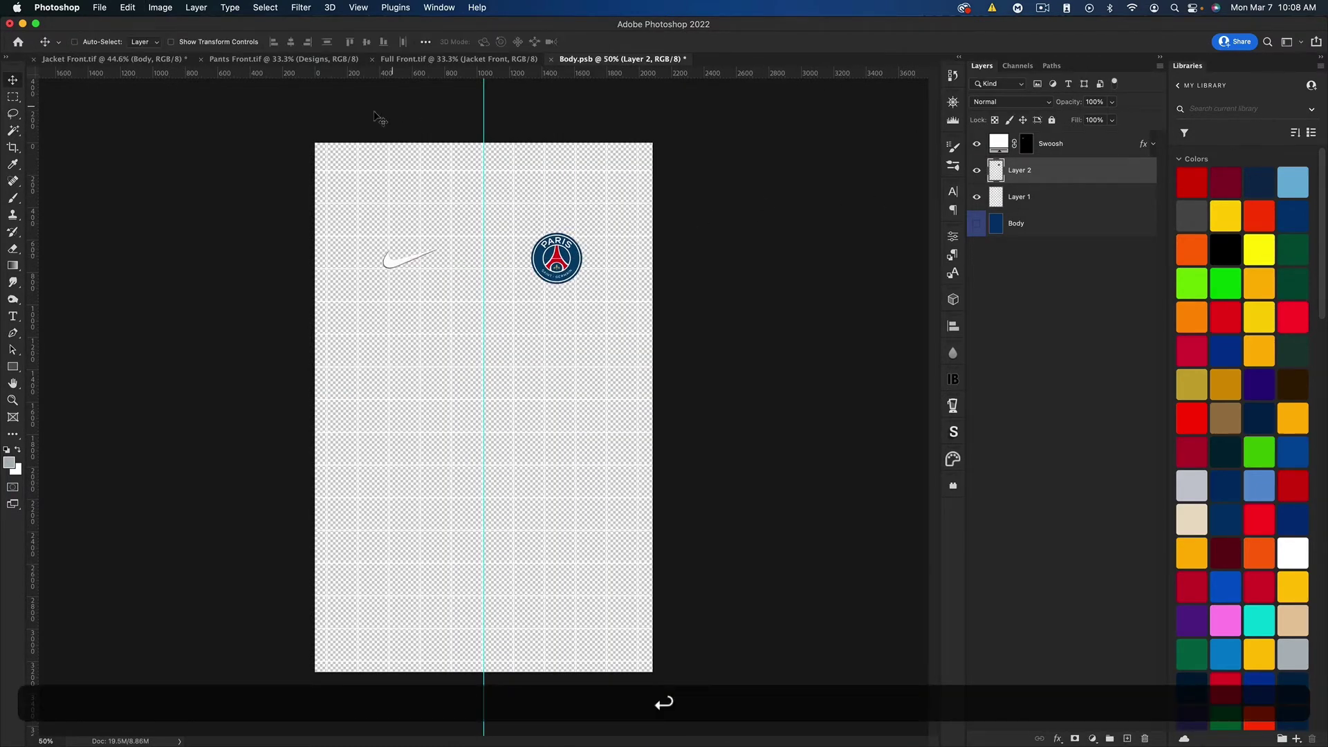
Save the adjusted crest in Body.psb and return to the Jacket Front mockup
key(super+s)
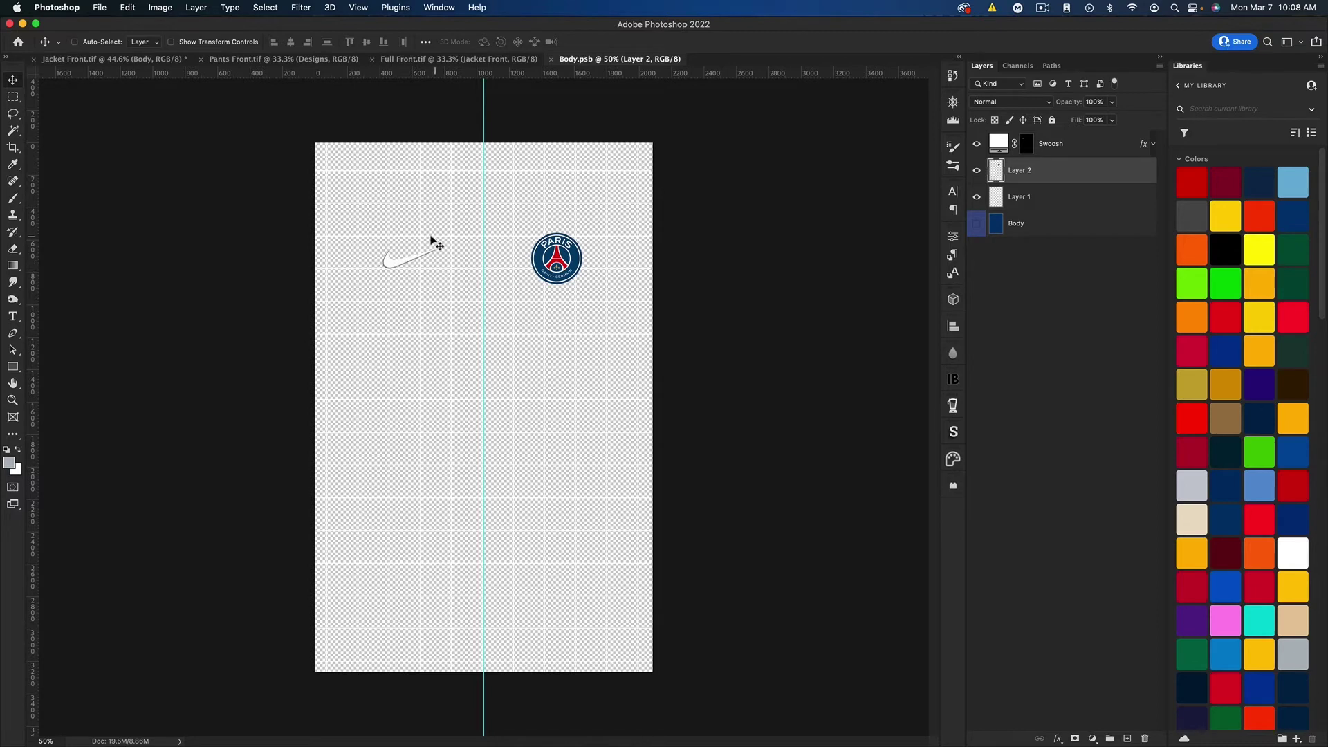
click(111, 59)
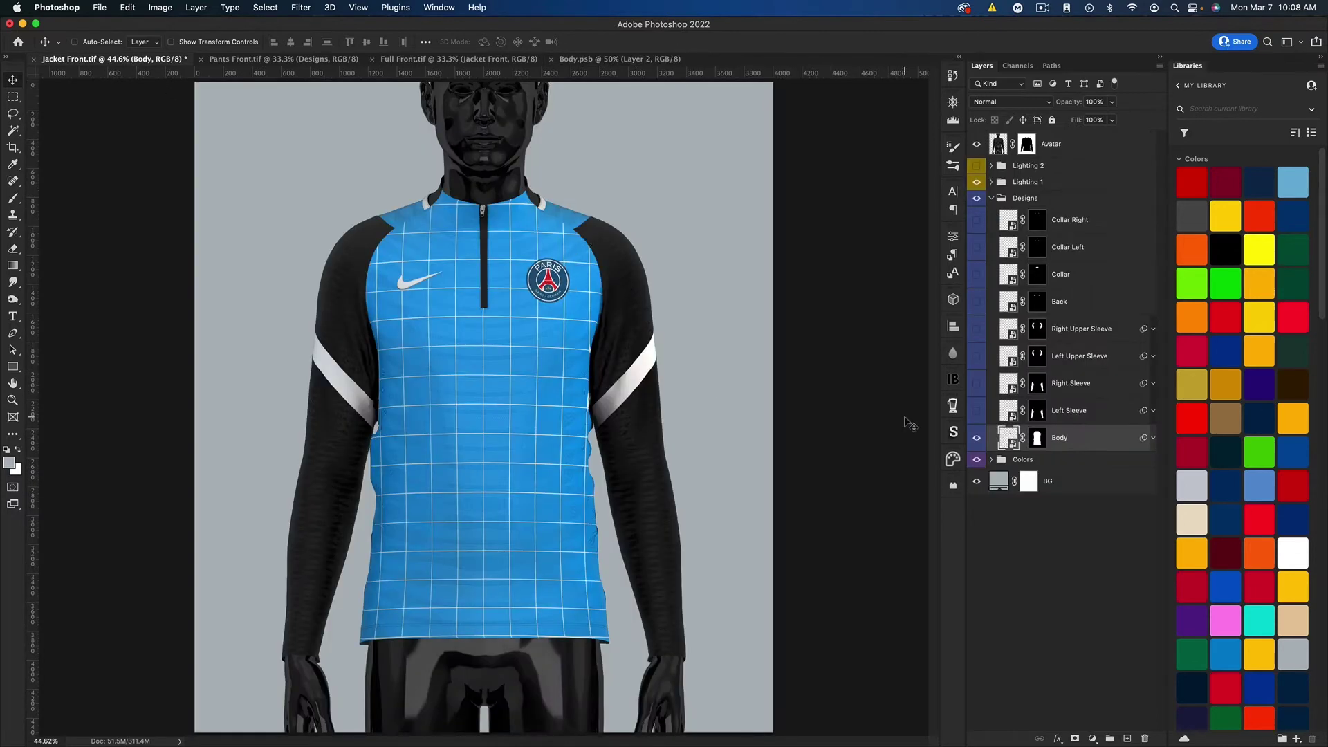
In Jacket Front's Colors group, hide every layer above Base and recolour Base with the dark teal library swatch, 03202f
click(995, 199)
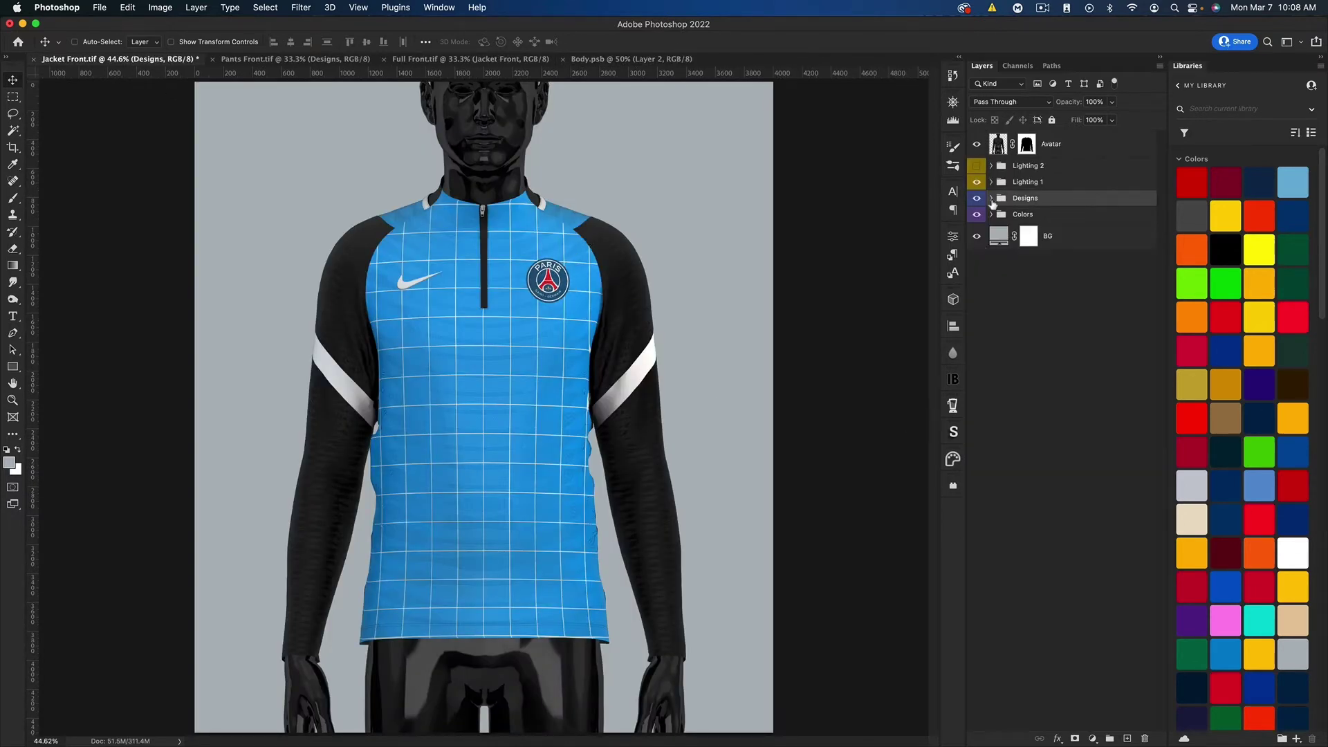
click(991, 215)
drag(975, 247, 989, 373)
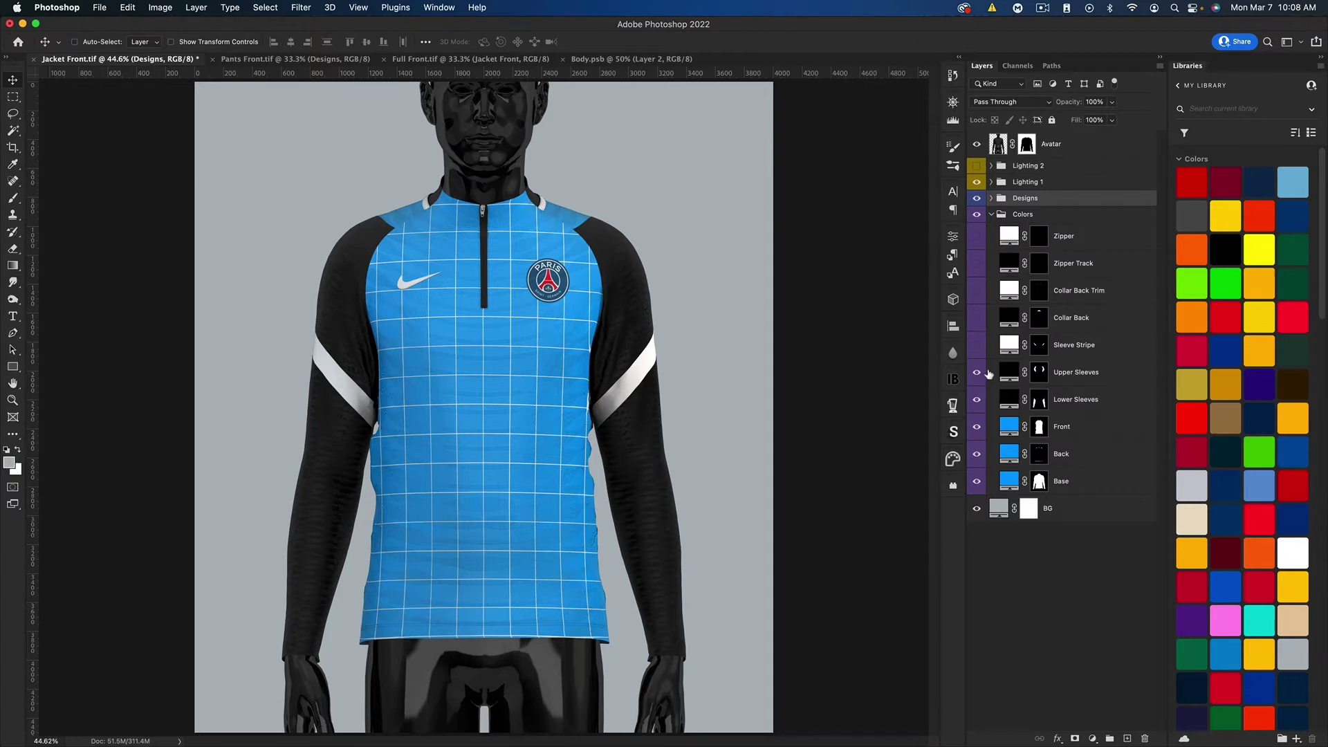
click(1079, 487)
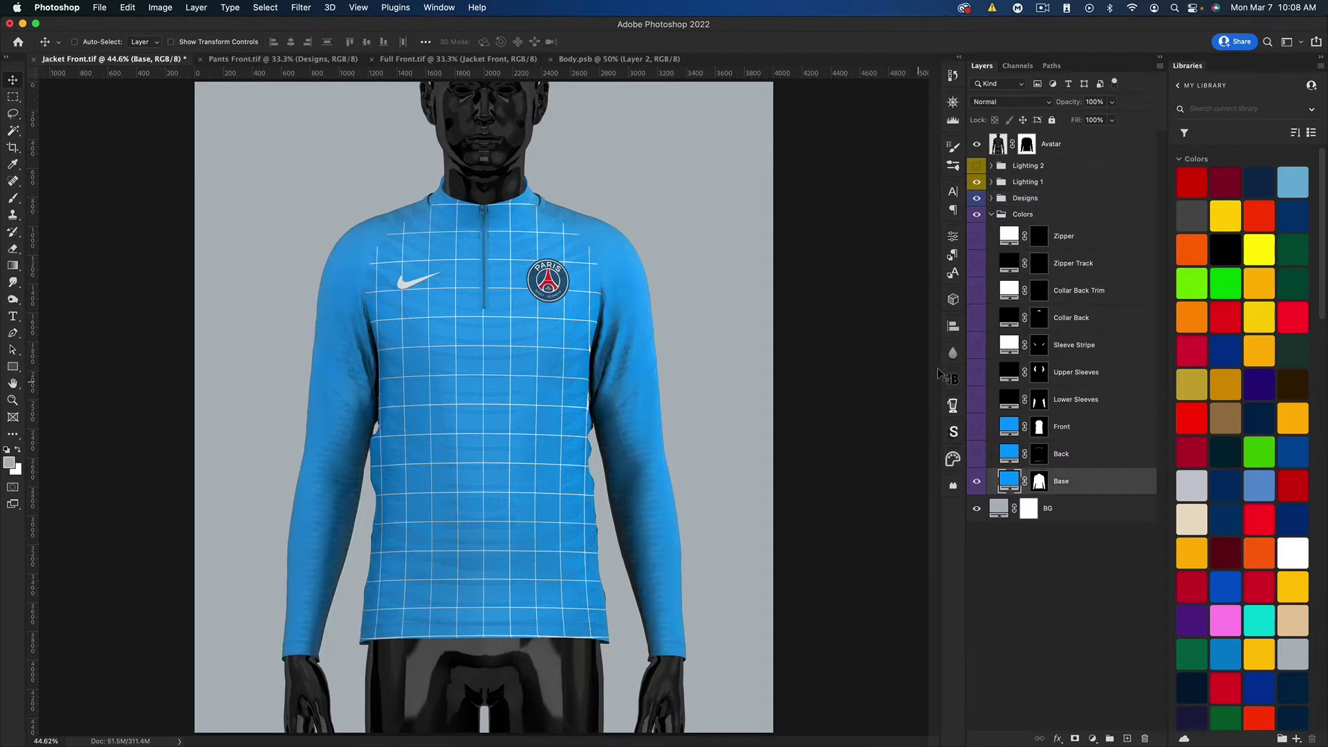
click(1225, 453)
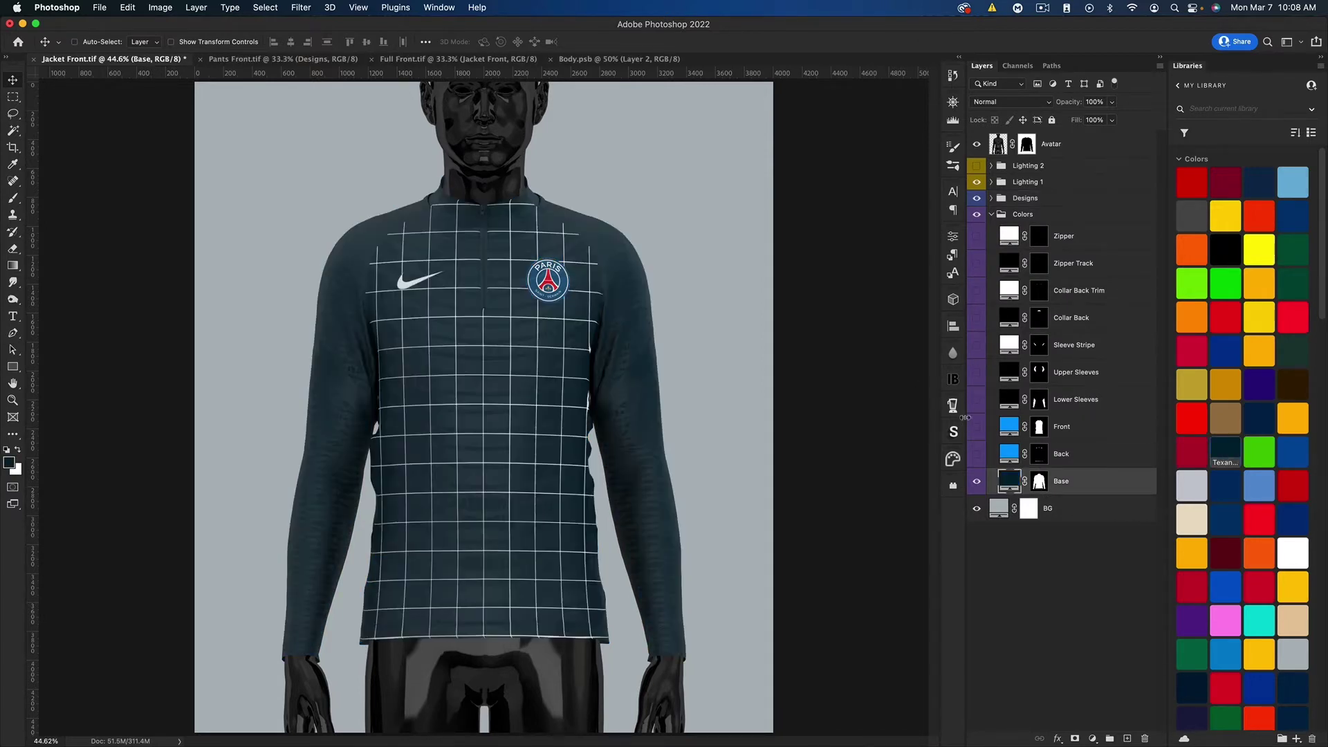
Hide the grid on Layer 1 of Body.psb, save the artwork and return to the Jacket Front mockup
click(599, 59)
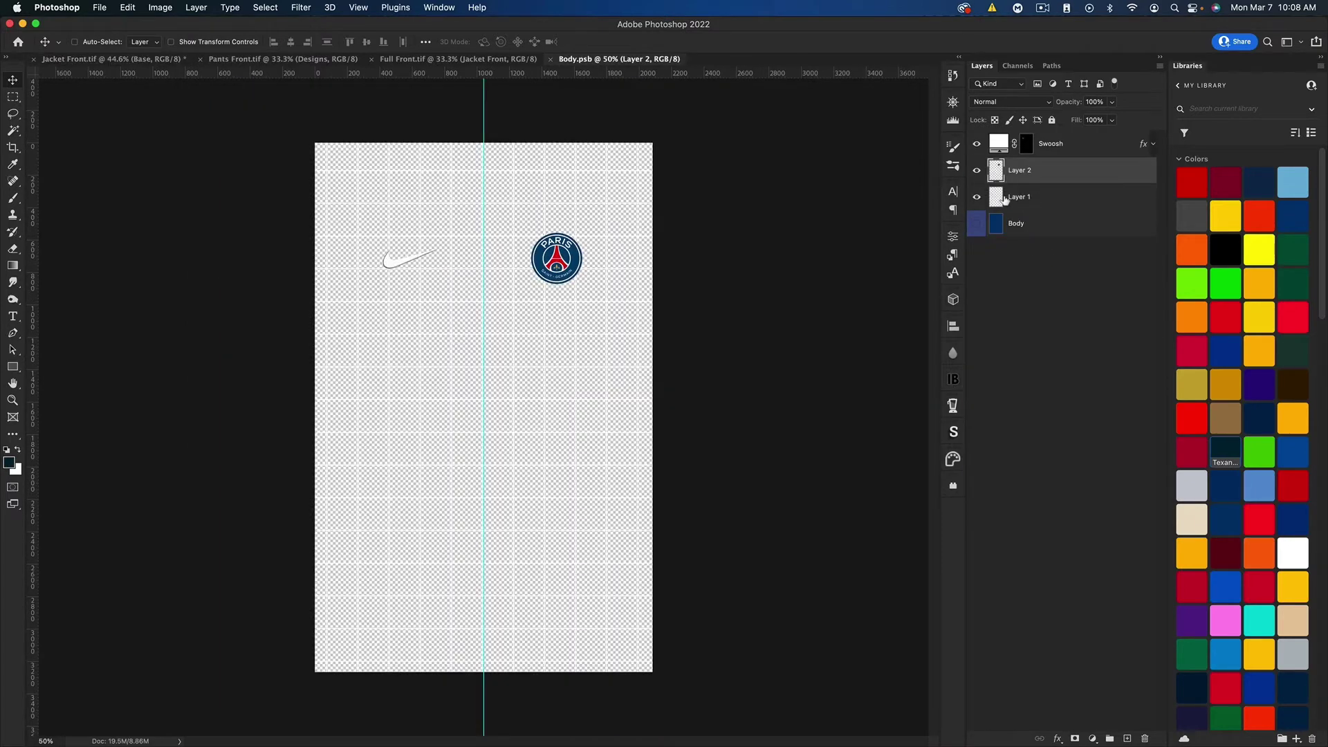
click(978, 198)
key(super+s)
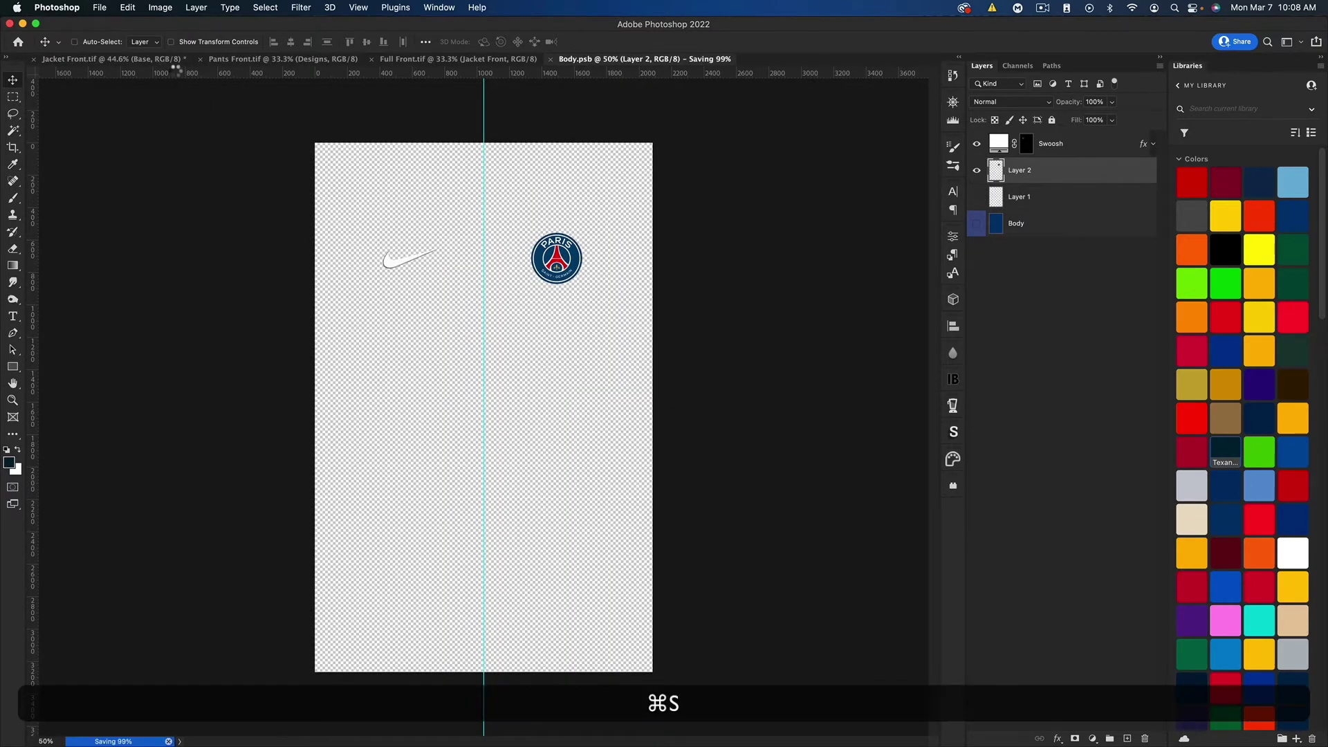
click(121, 59)
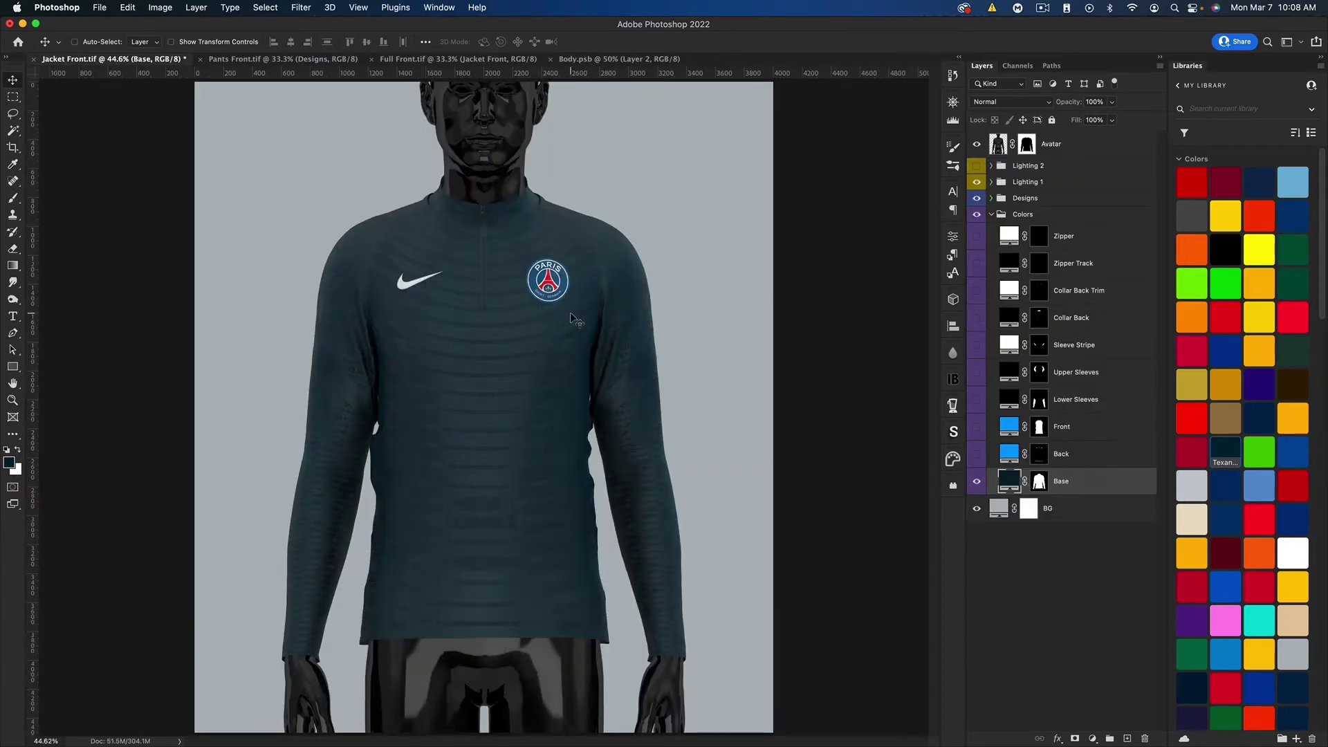
Darken the jacket's Base colour to 011119 and show the white Sleeve Stripe layer
double_click(1011, 482)
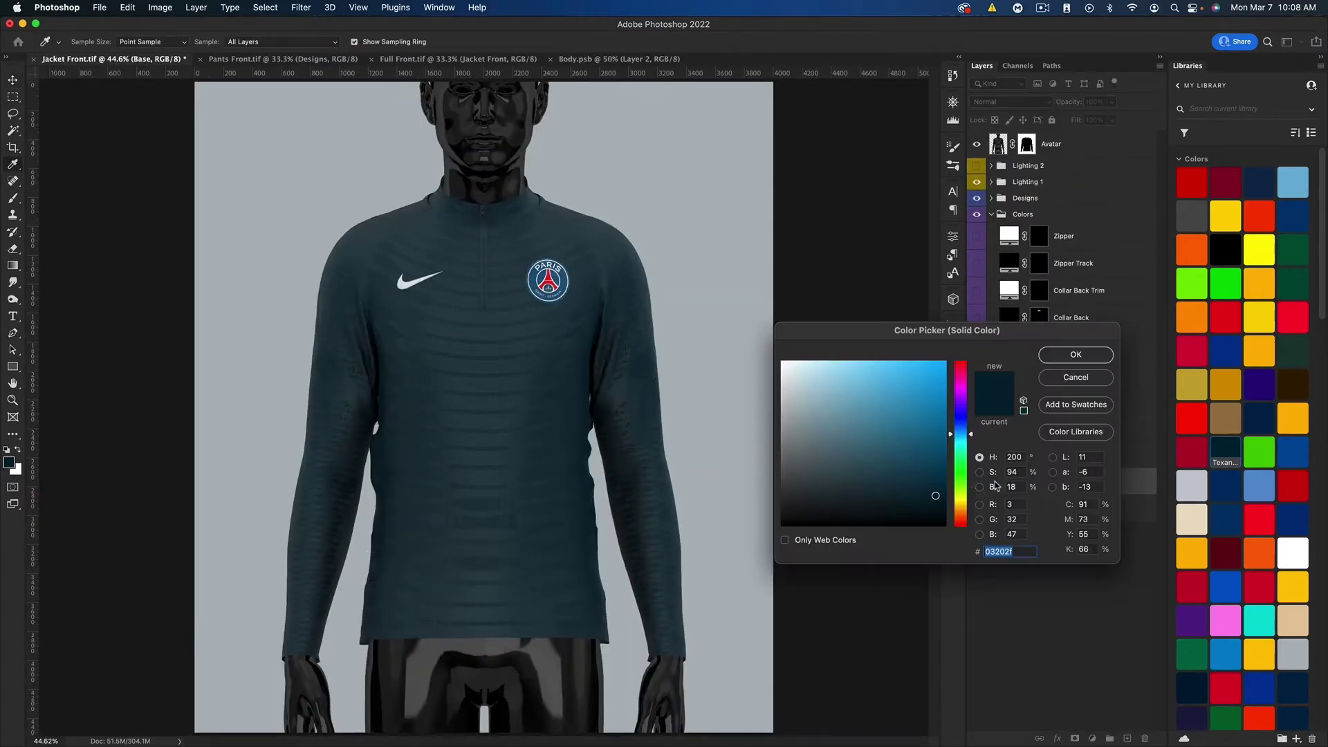
drag(930, 511, 939, 512)
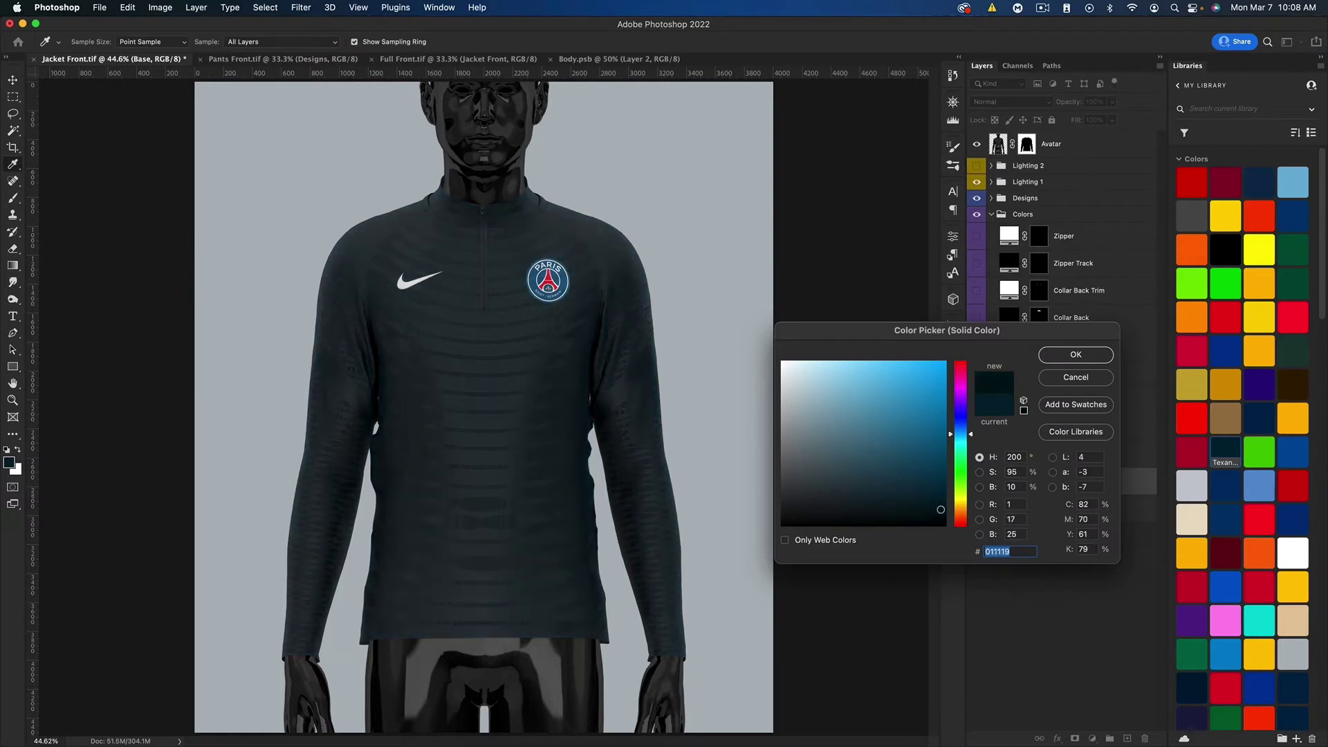
click(1070, 355)
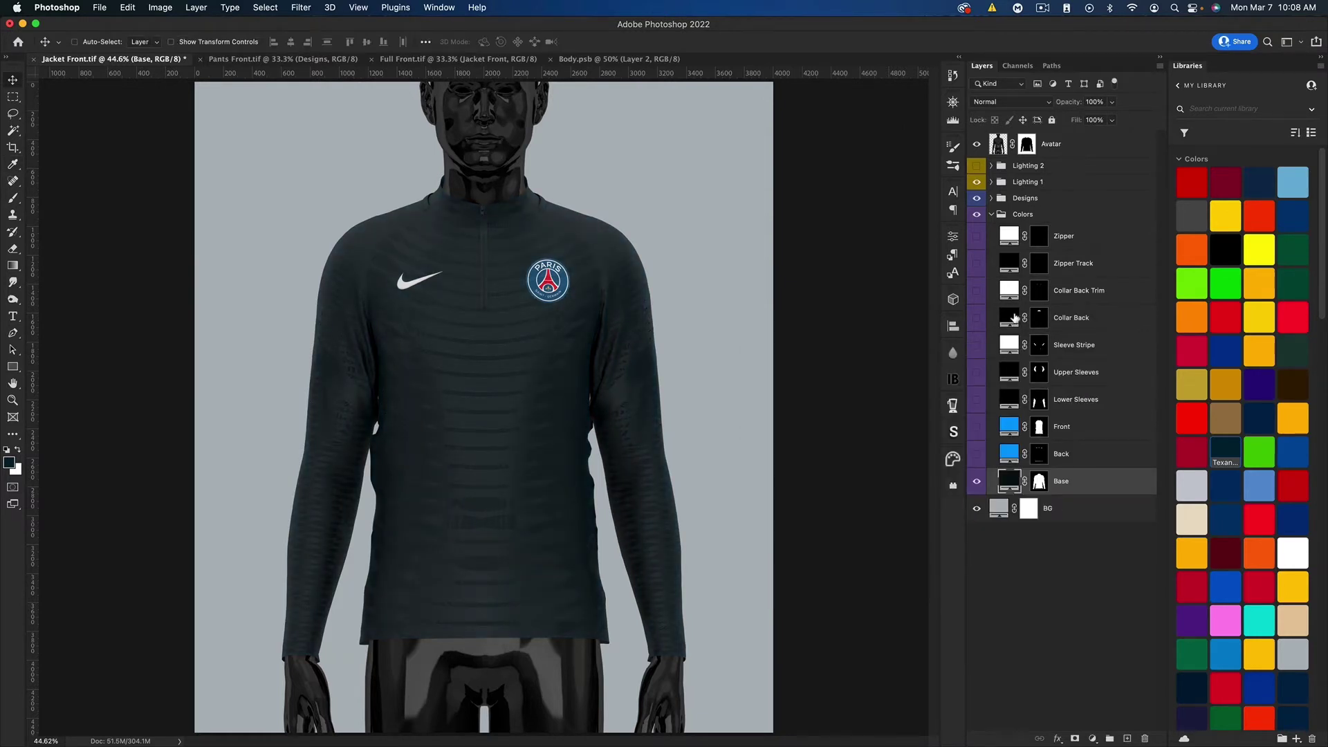
click(977, 345)
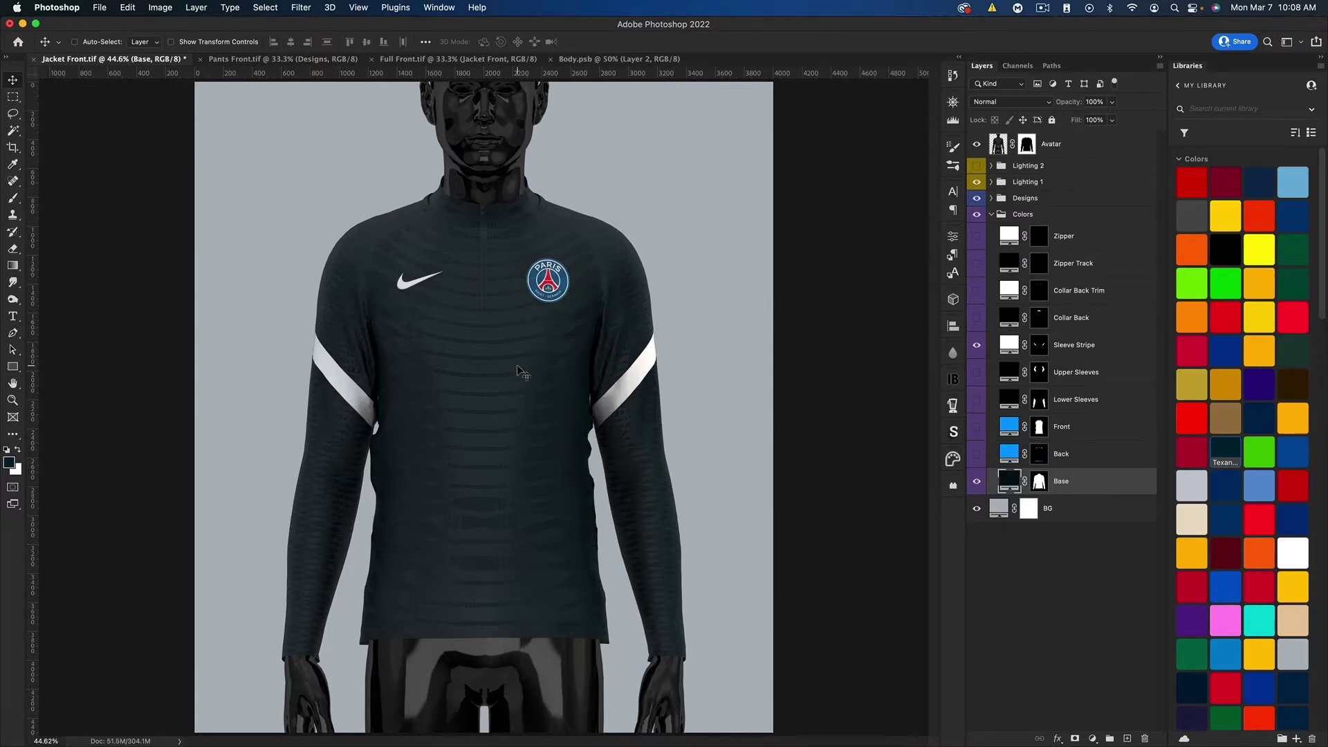
In Pants Front, hide the Designs group and every Colors layer except Base, and select Base
click(250, 59)
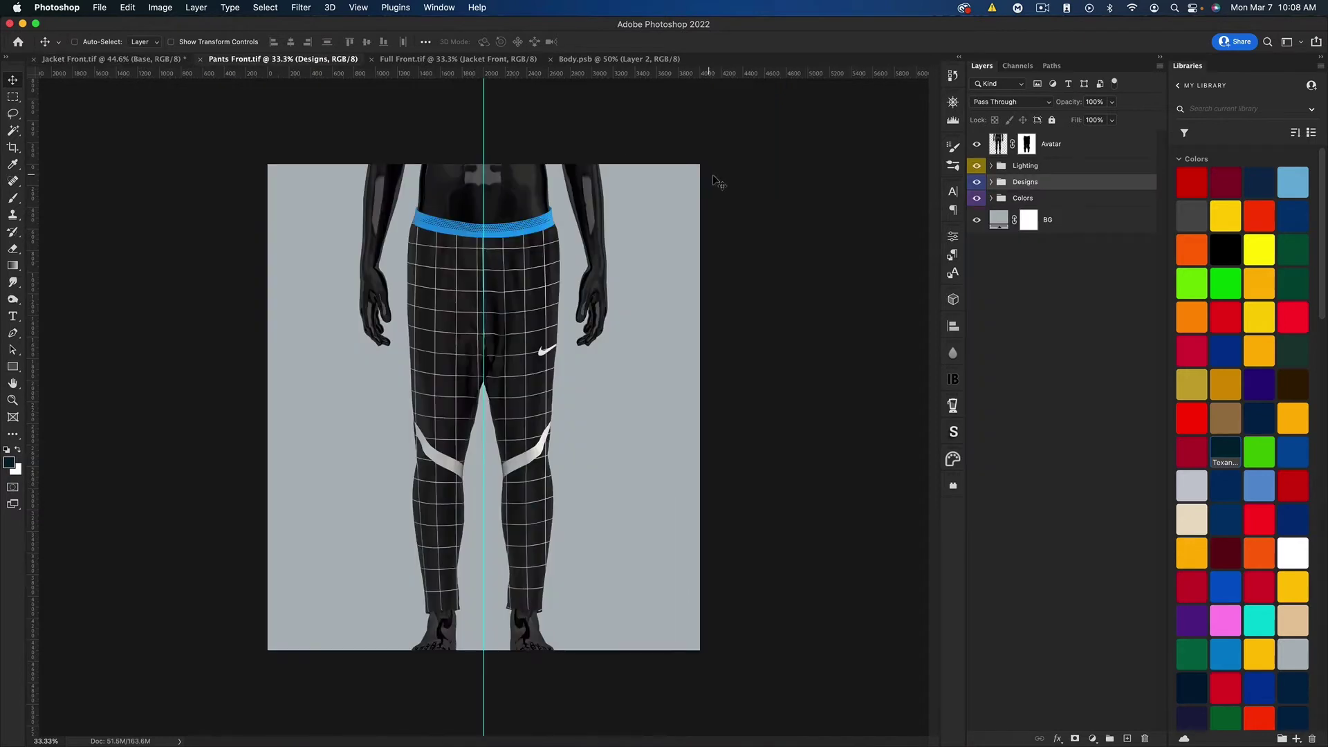
click(976, 182)
click(991, 198)
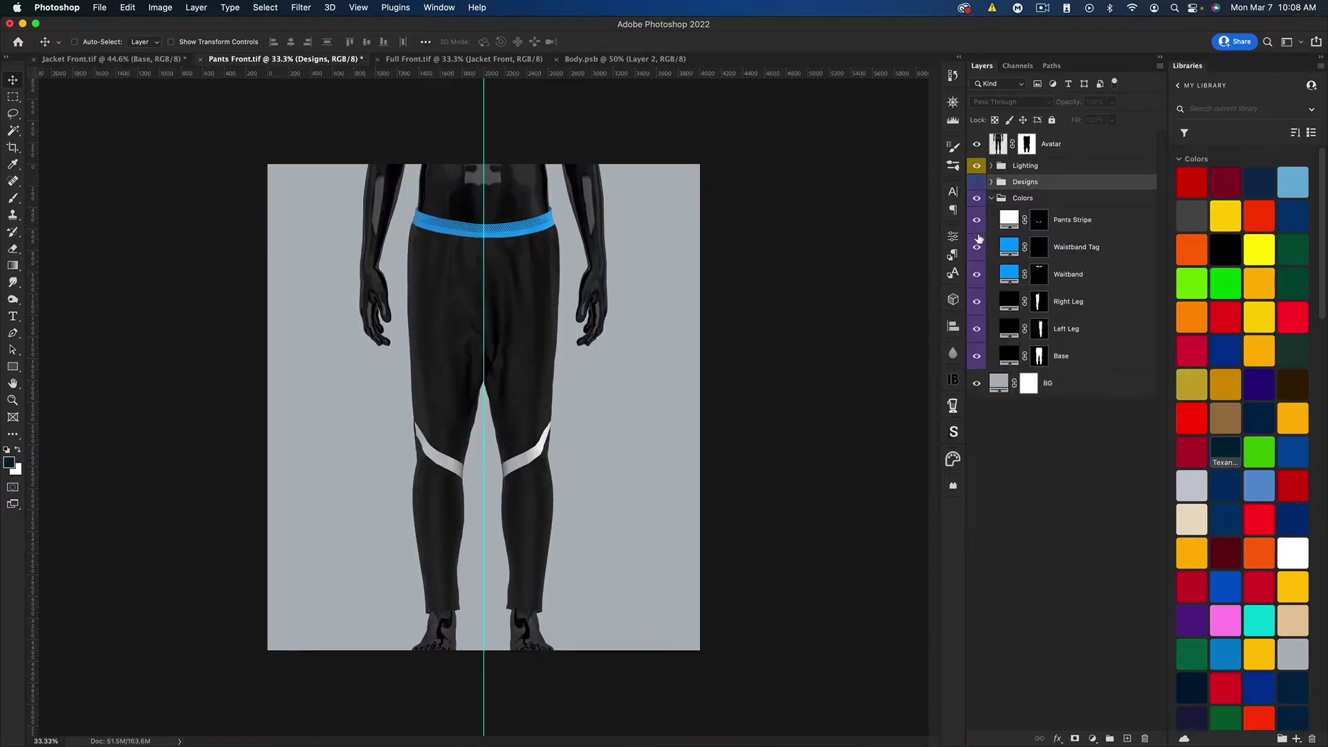
click(1011, 358)
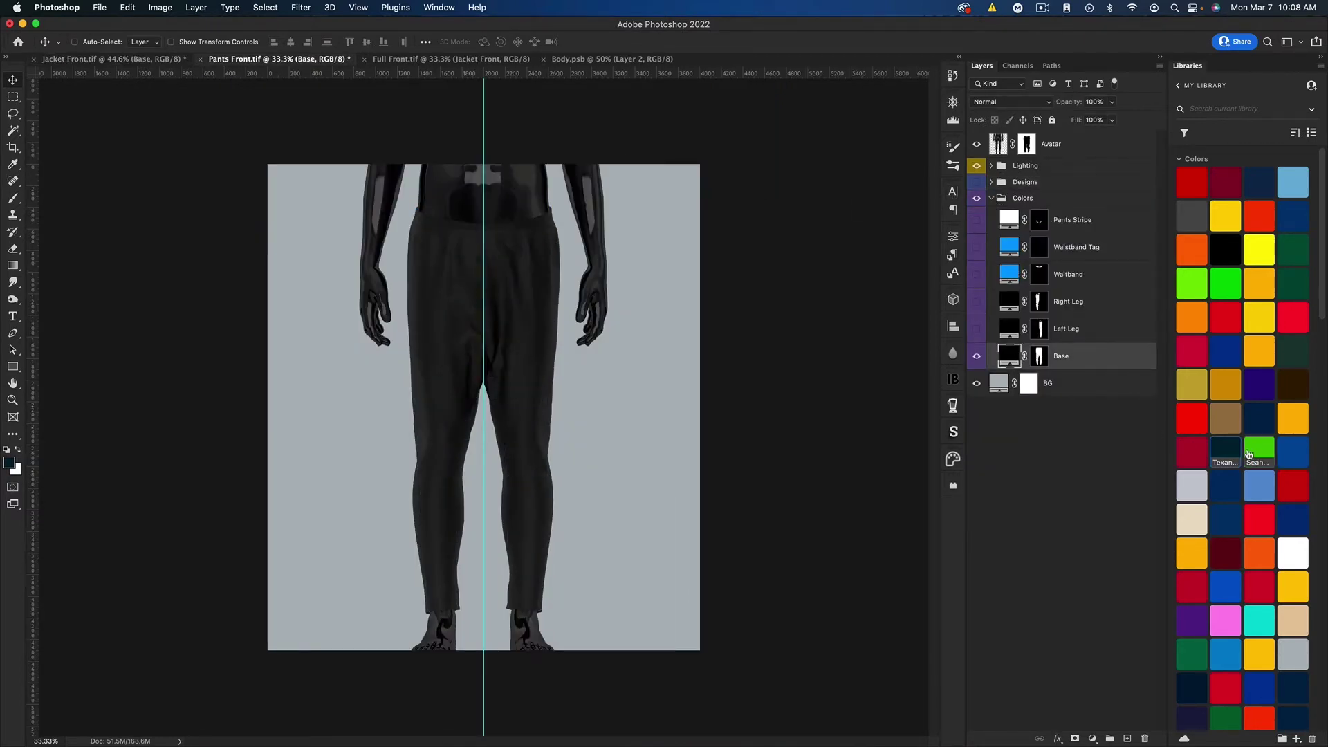
Recolour the pants' Base layer with the dark teal library swatch and darken it to match the jacket
click(1225, 451)
double_click(1009, 356)
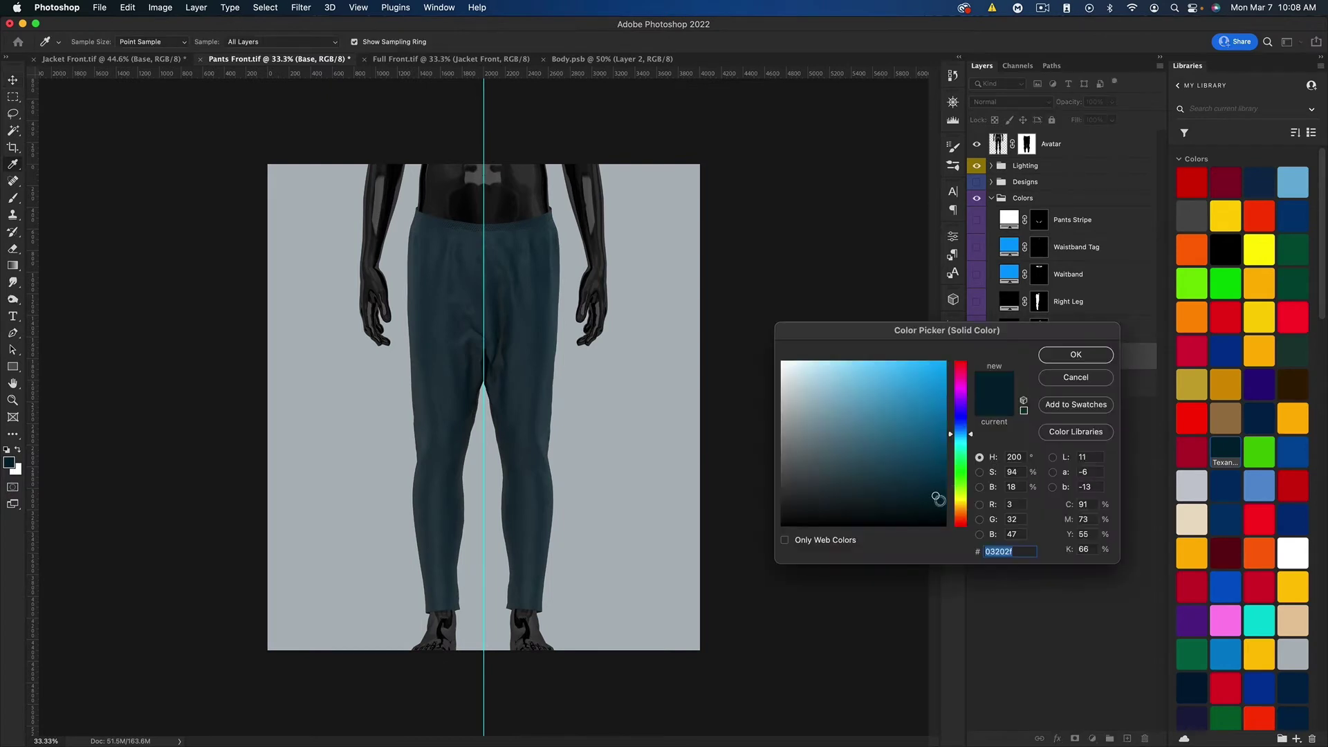
click(1076, 355)
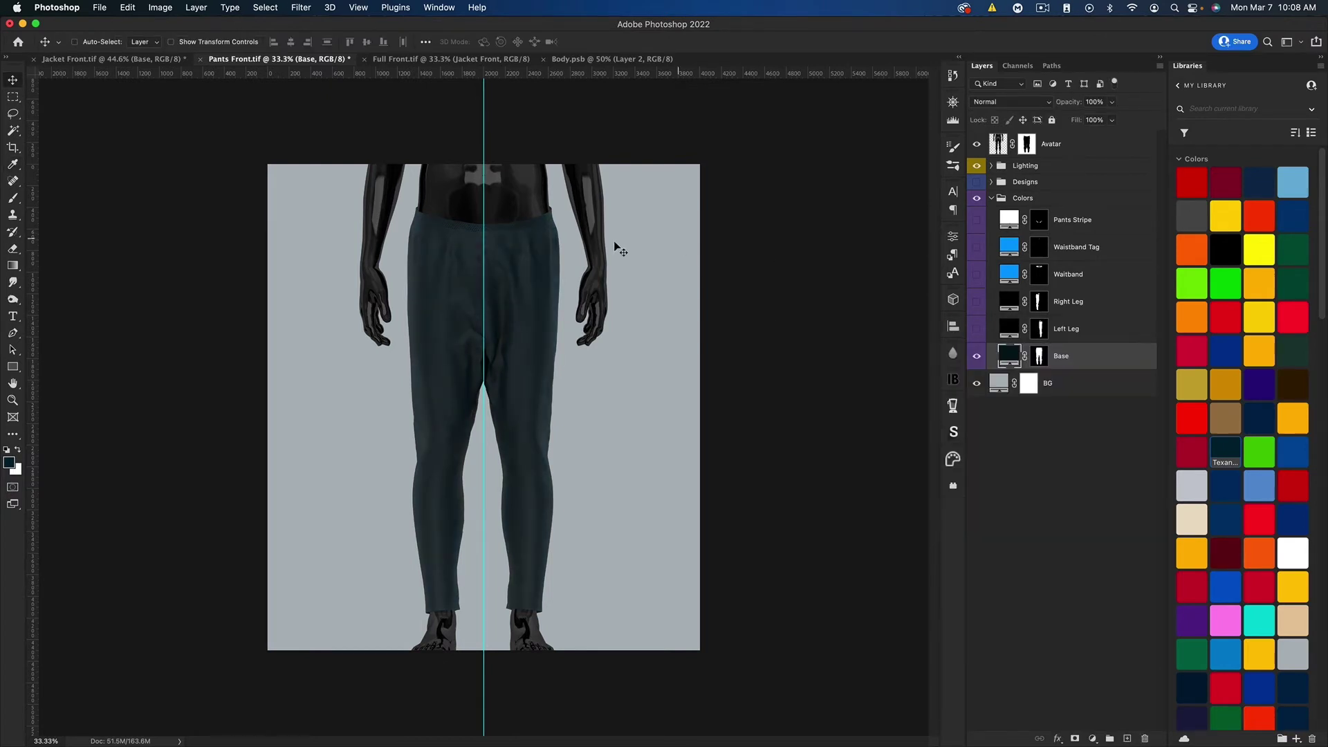
Show the pants' Designs group again, inspect the Right Leg artwork, and hide the Right Leg design layer
click(977, 182)
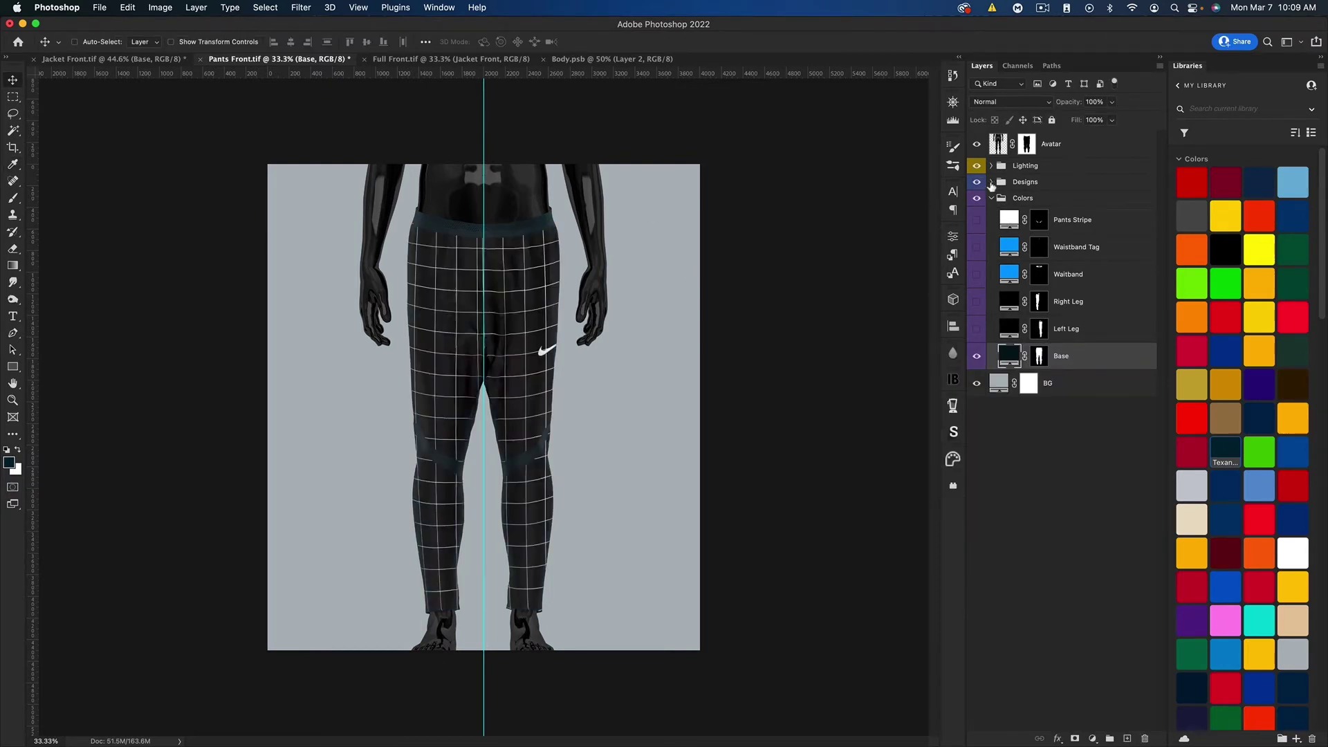
click(991, 182)
double_click(1010, 205)
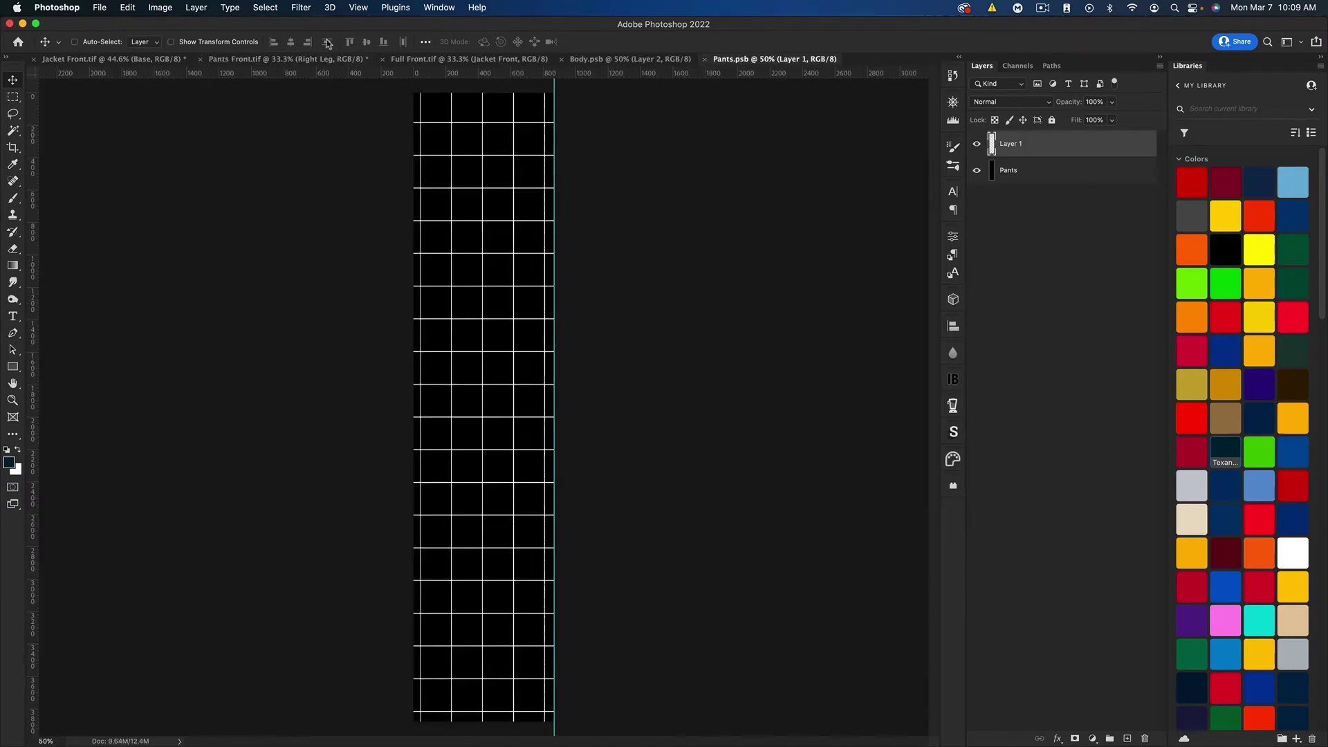
click(266, 60)
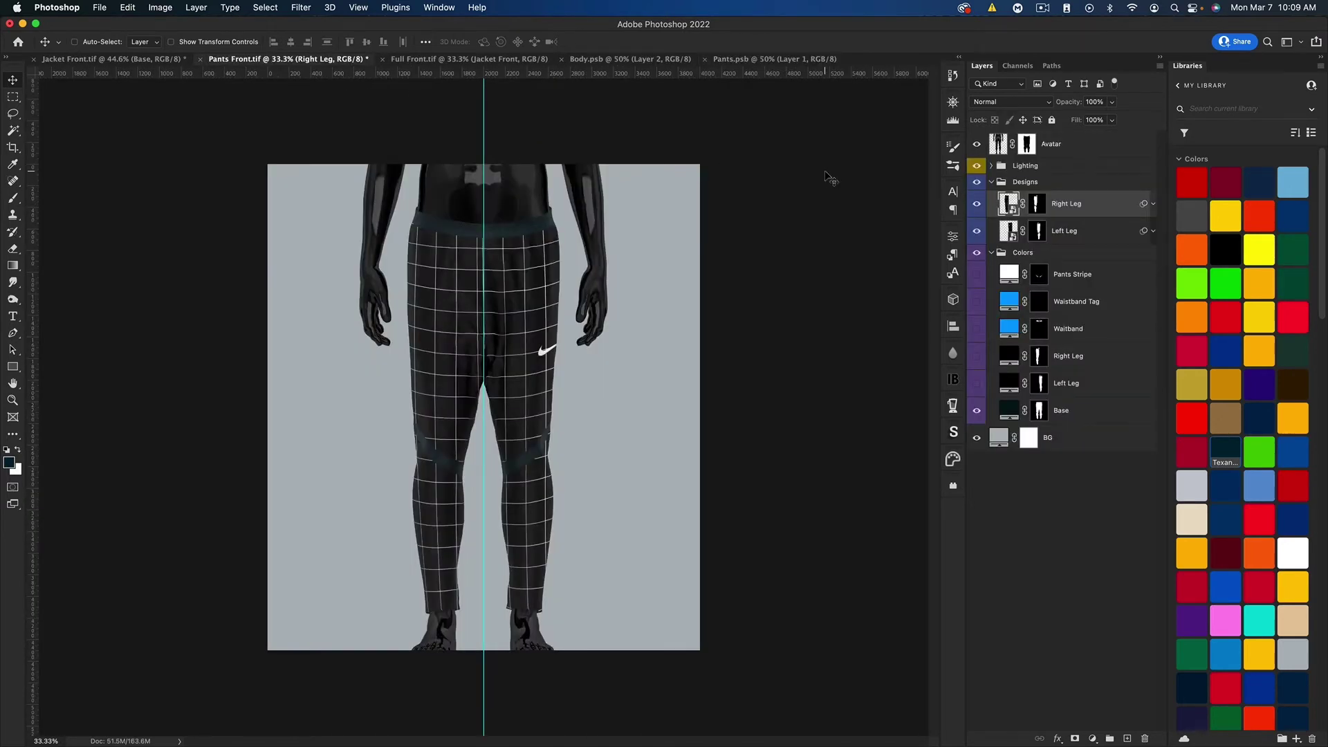
click(977, 204)
In the Left Leg smart object, hide Layer 1 and Pants to leave only the swoosh, save, and close both pants artwork files
double_click(1010, 232)
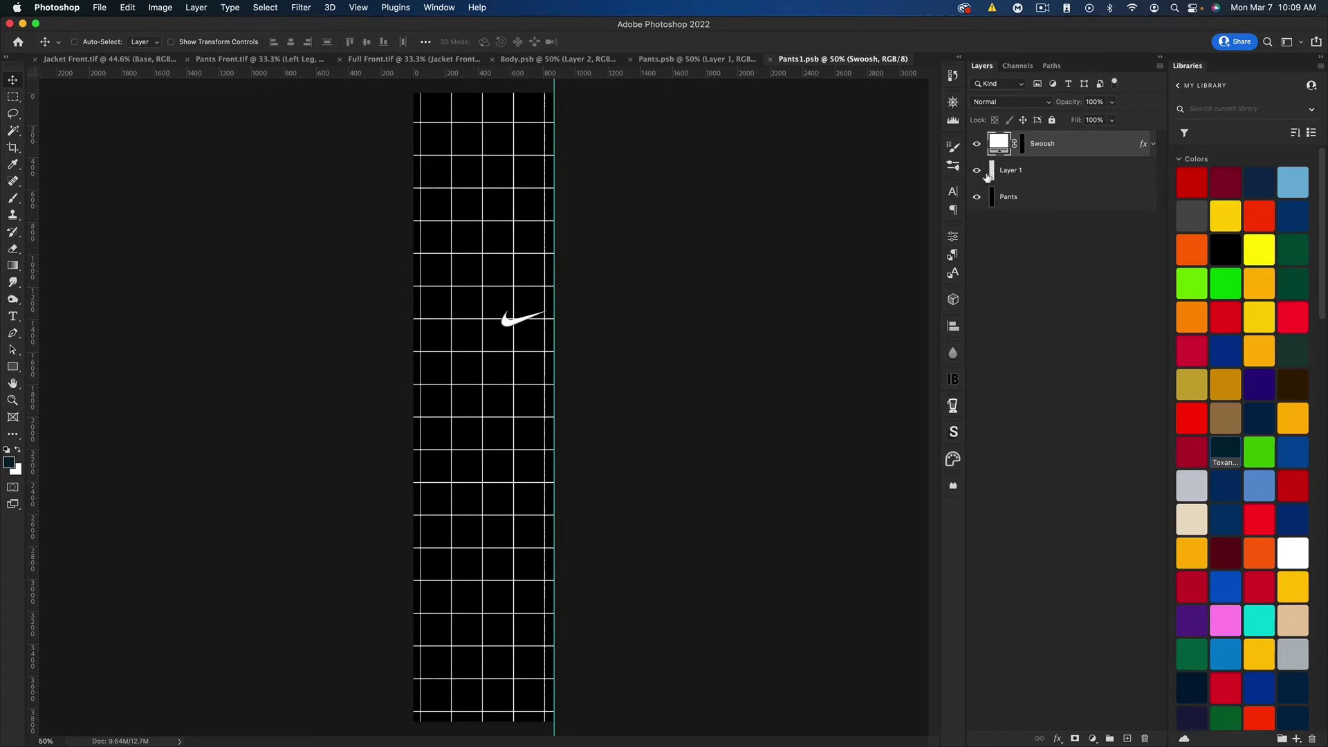
click(977, 171)
click(977, 196)
key(super+s)
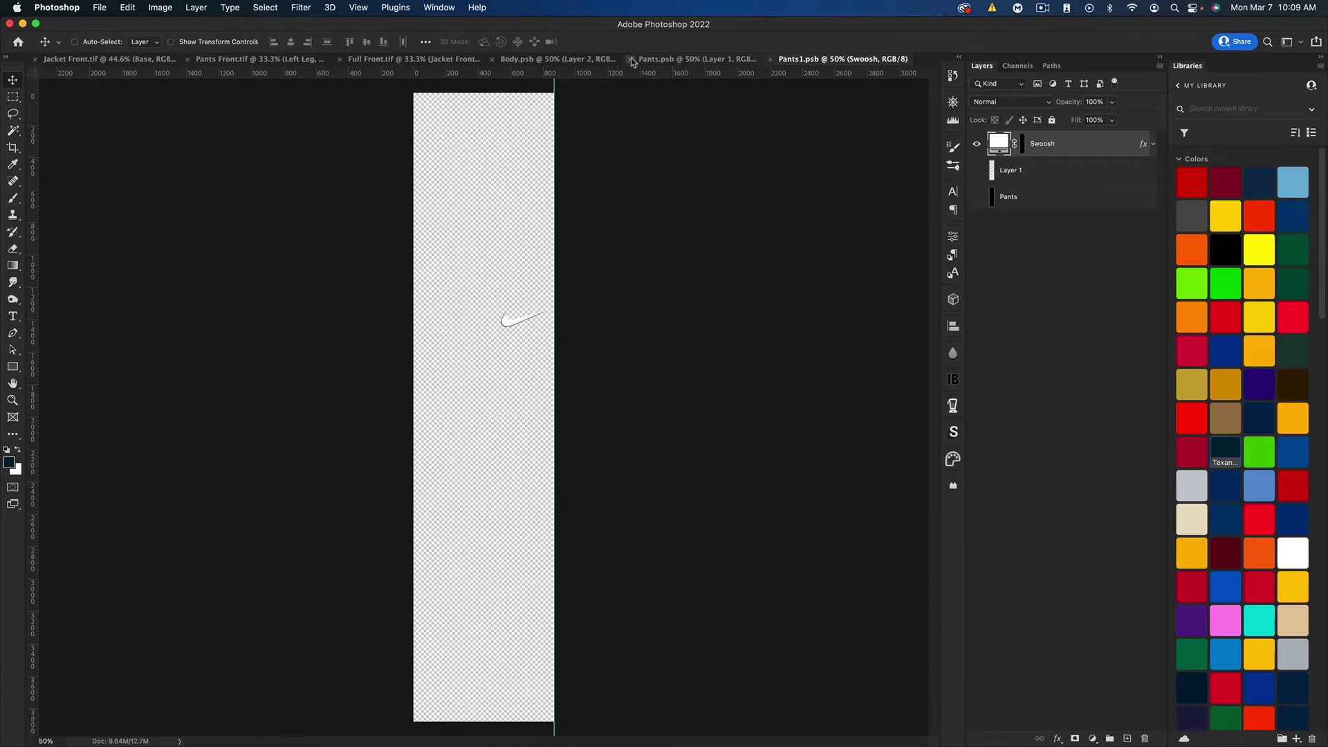
click(701, 59)
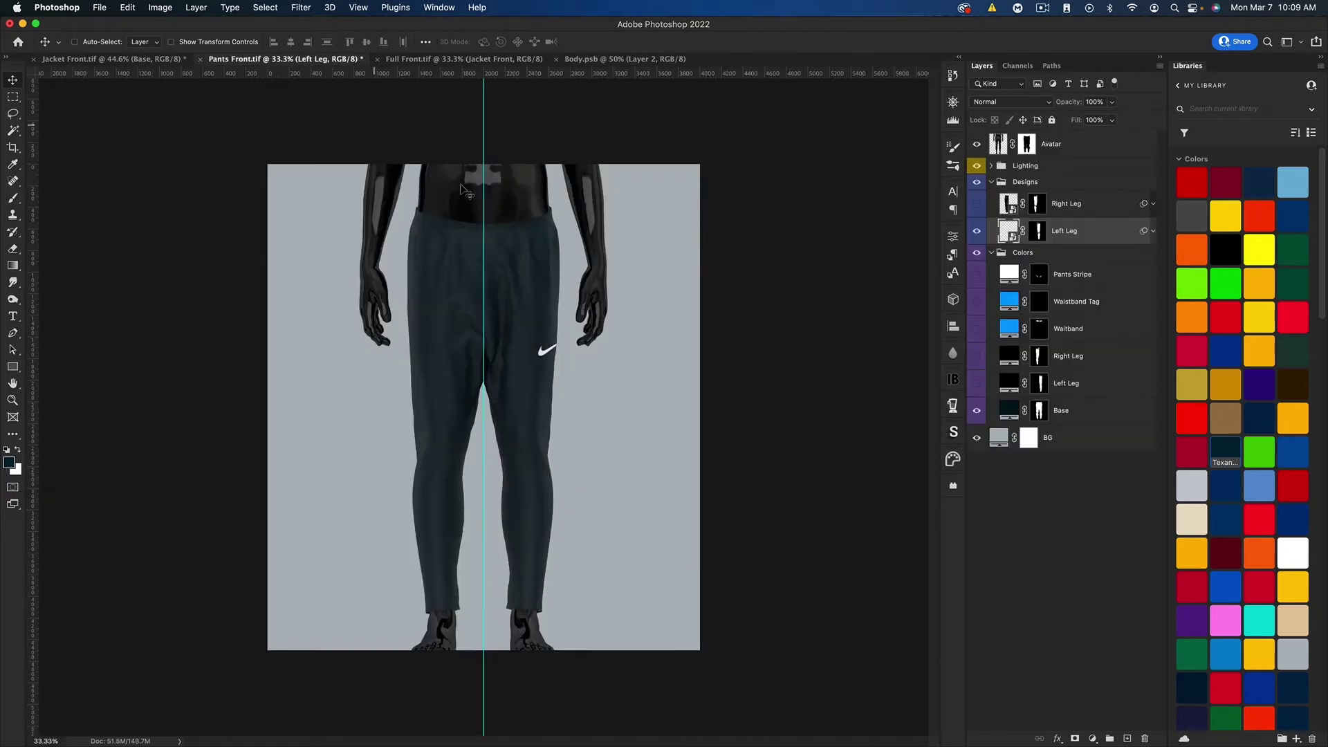
Check the Jacket Front mockup, switch to Full Front and hide the guides there
click(126, 60)
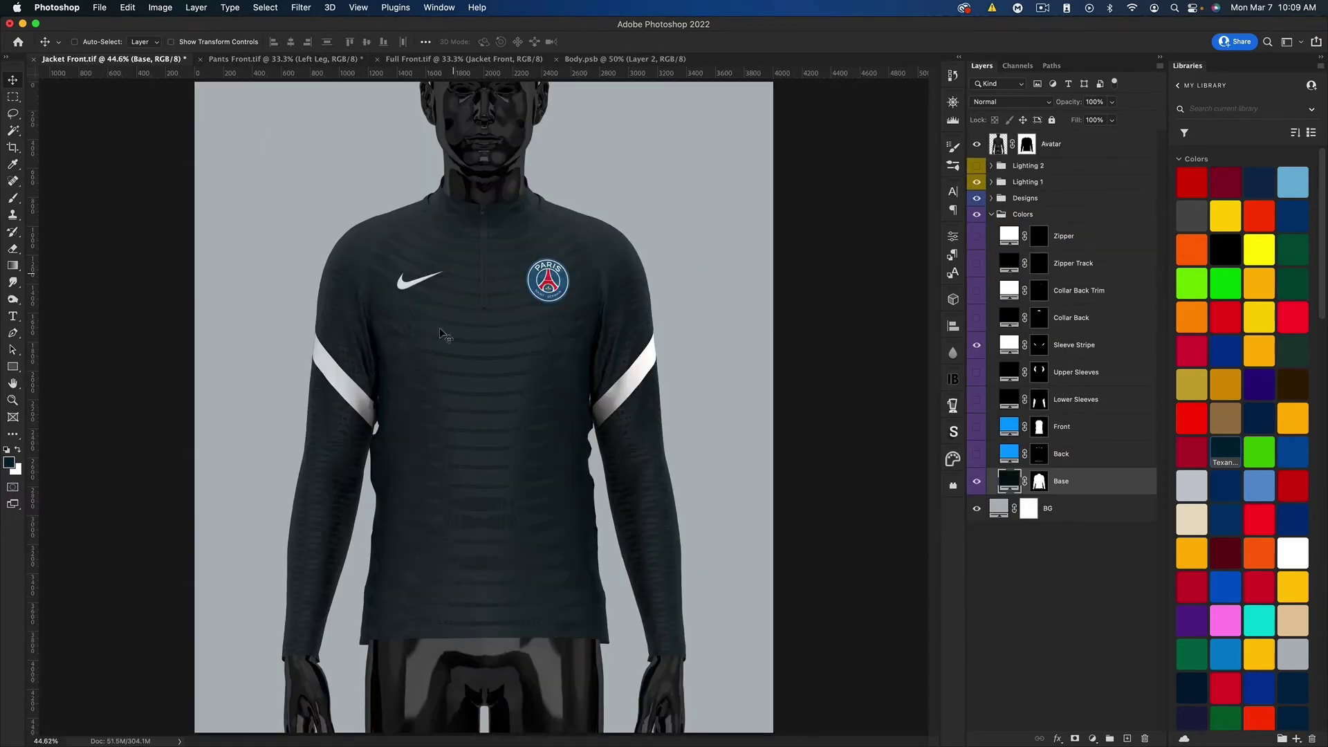
key(ctrl+Tab)
key(ctrl+Tab)
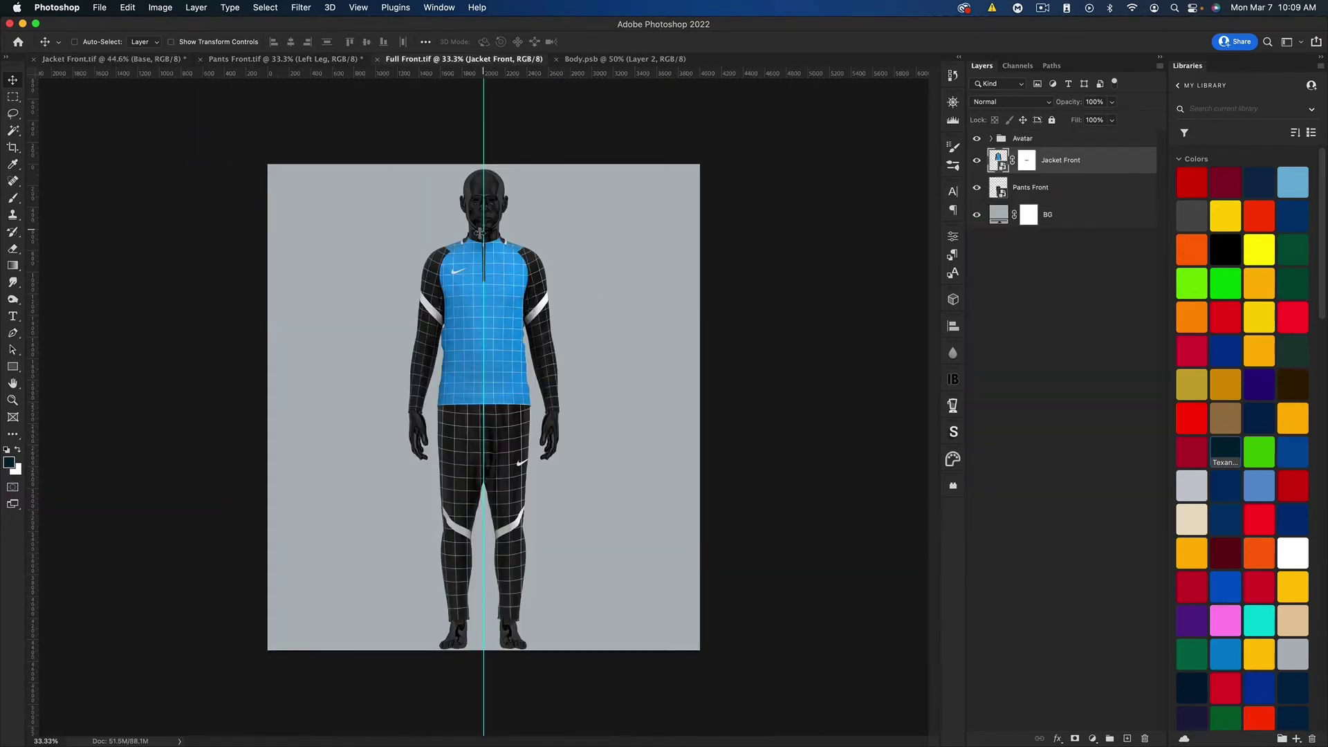
key(super)
key(super+h)
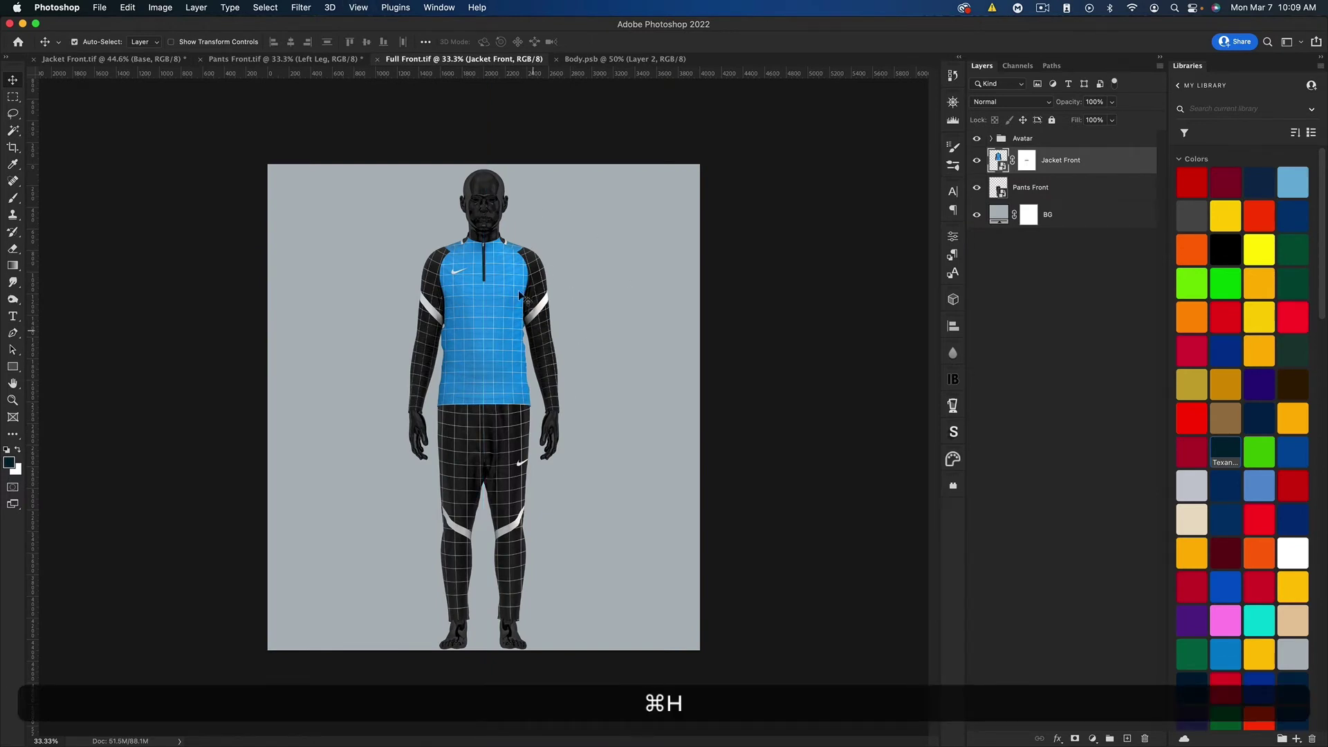
Hide the Avatar and BG layers in Pants Front to isolate the pants on transparency
click(272, 56)
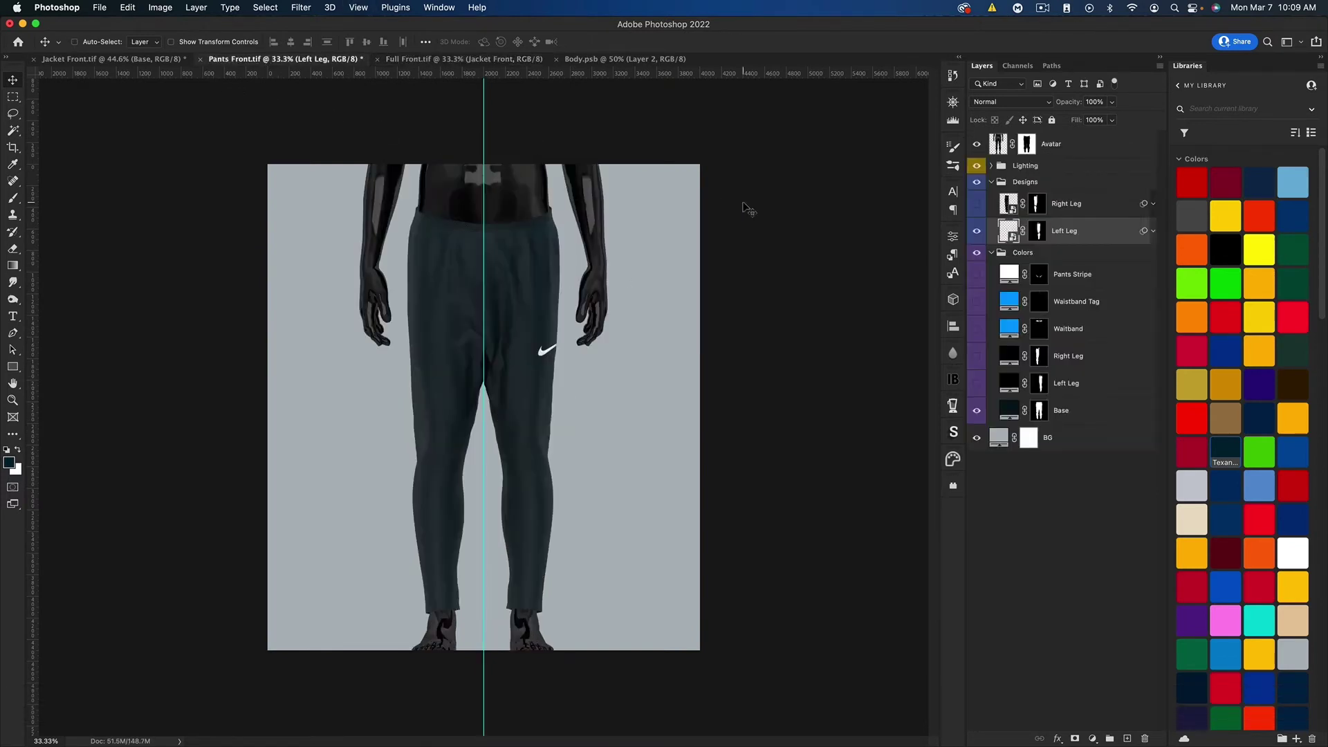
click(975, 144)
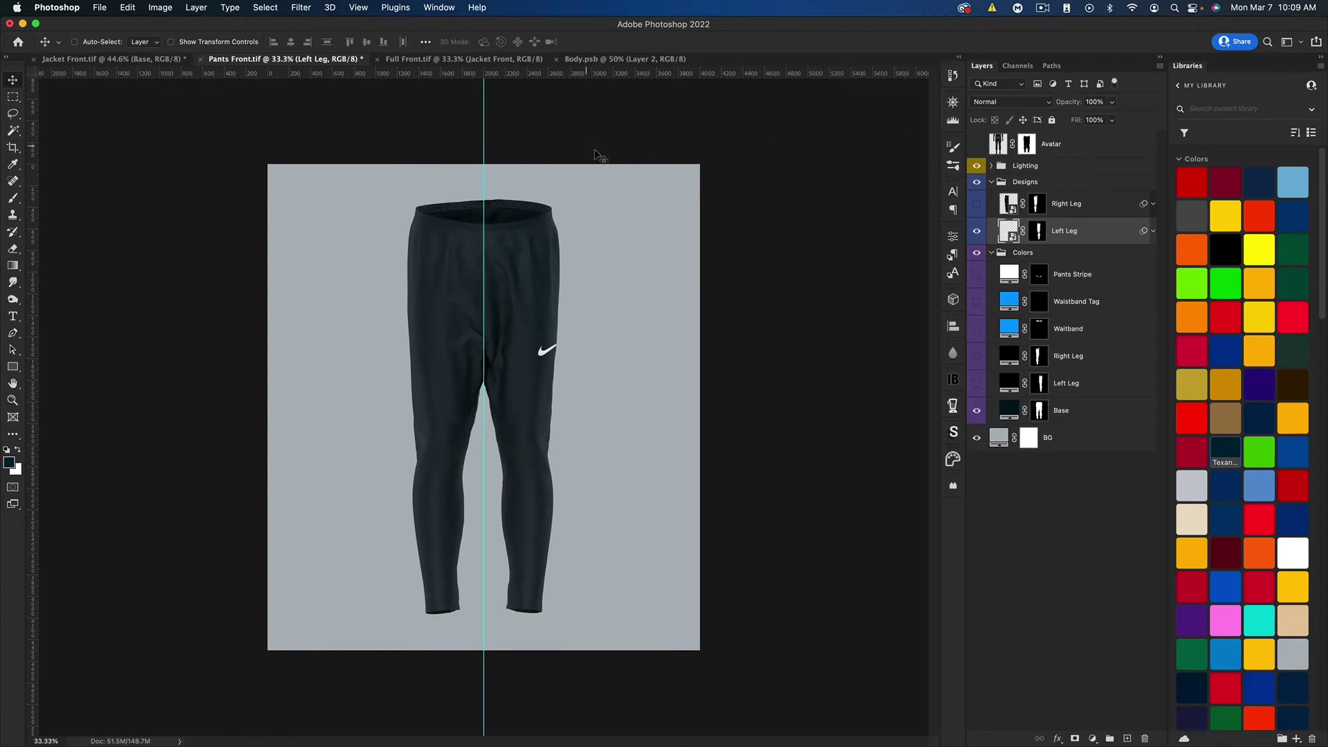
click(976, 437)
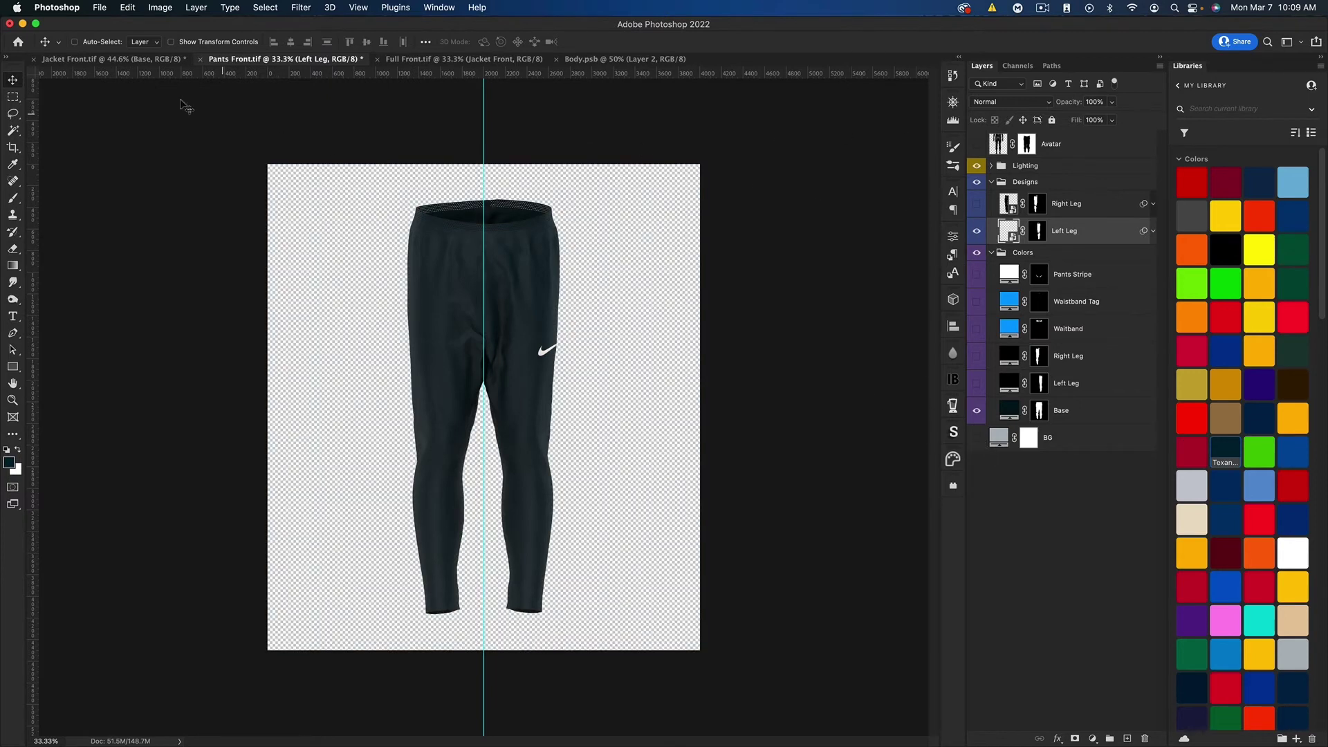
Hide the Avatar and BG layers in Jacket Front to isolate the jacket on transparency
click(114, 58)
click(977, 144)
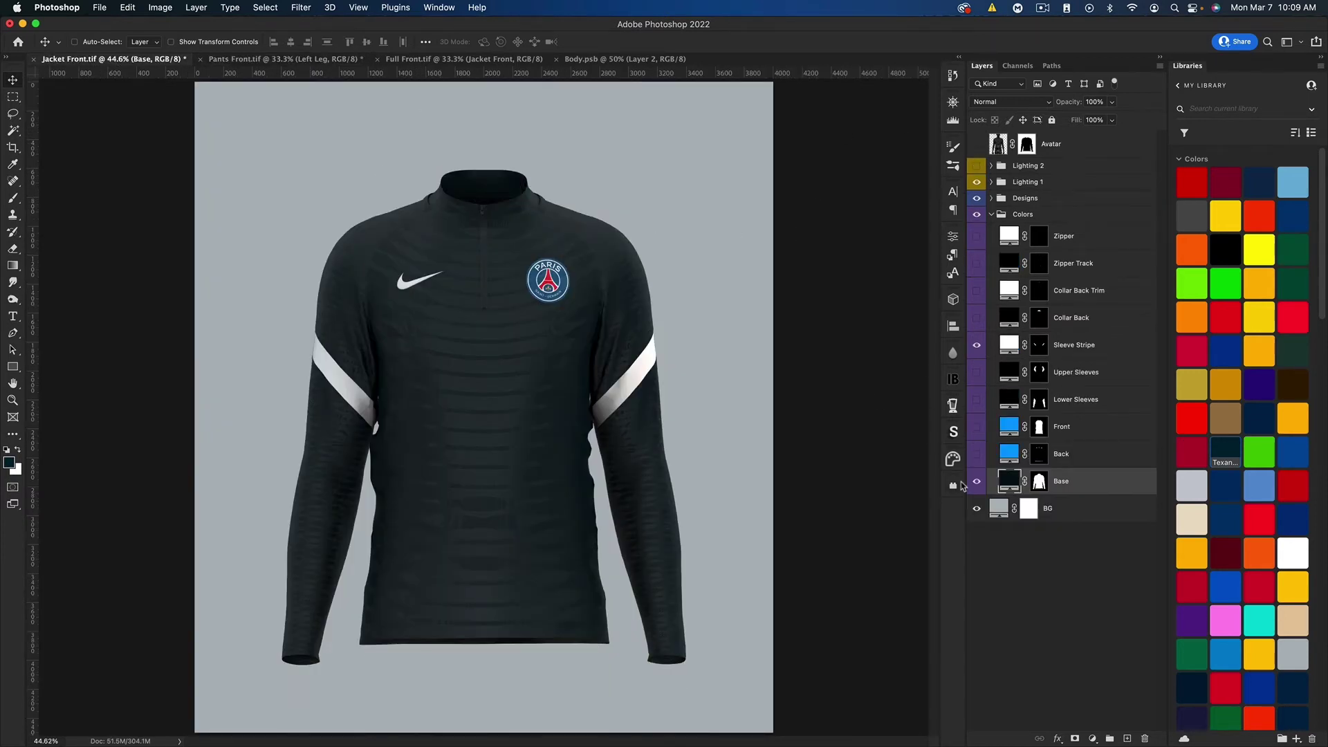
click(977, 509)
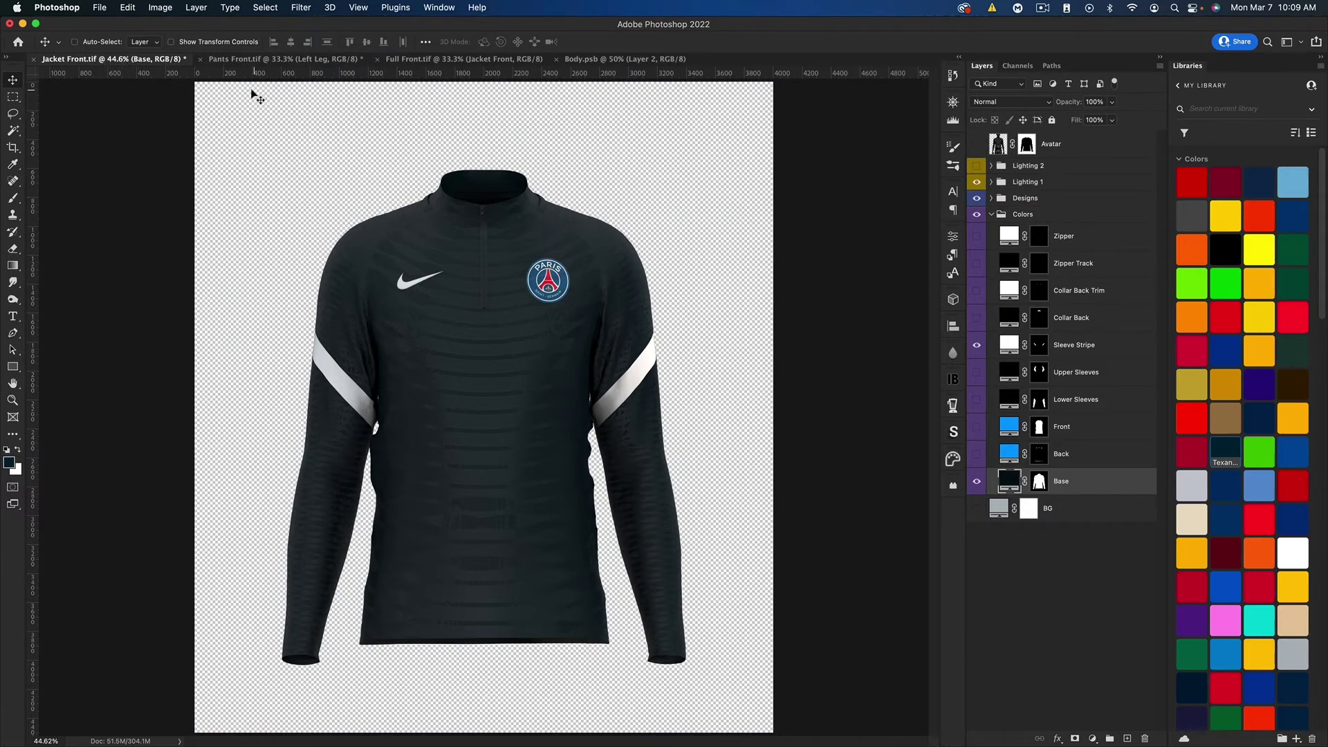
Close the Body.psb artwork and return to the Jacket Front mockup
click(607, 60)
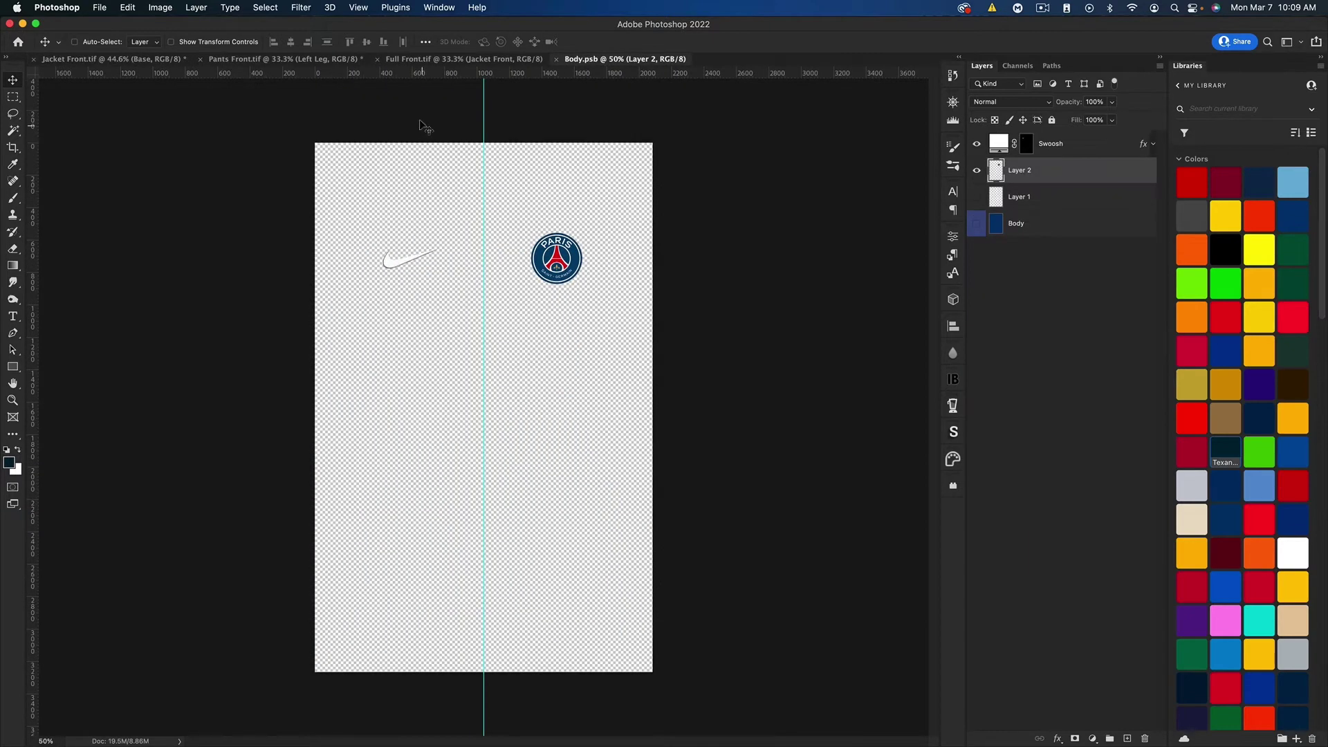
click(427, 61)
click(556, 60)
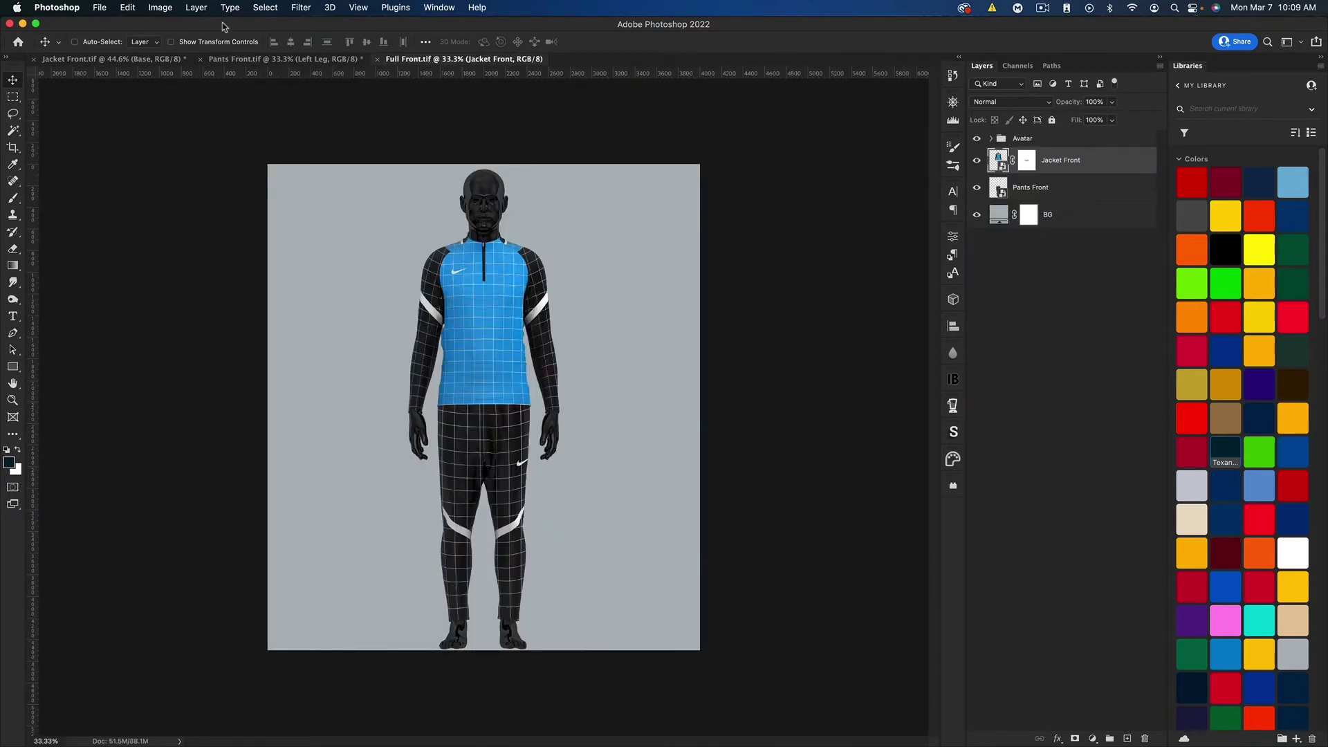
click(129, 60)
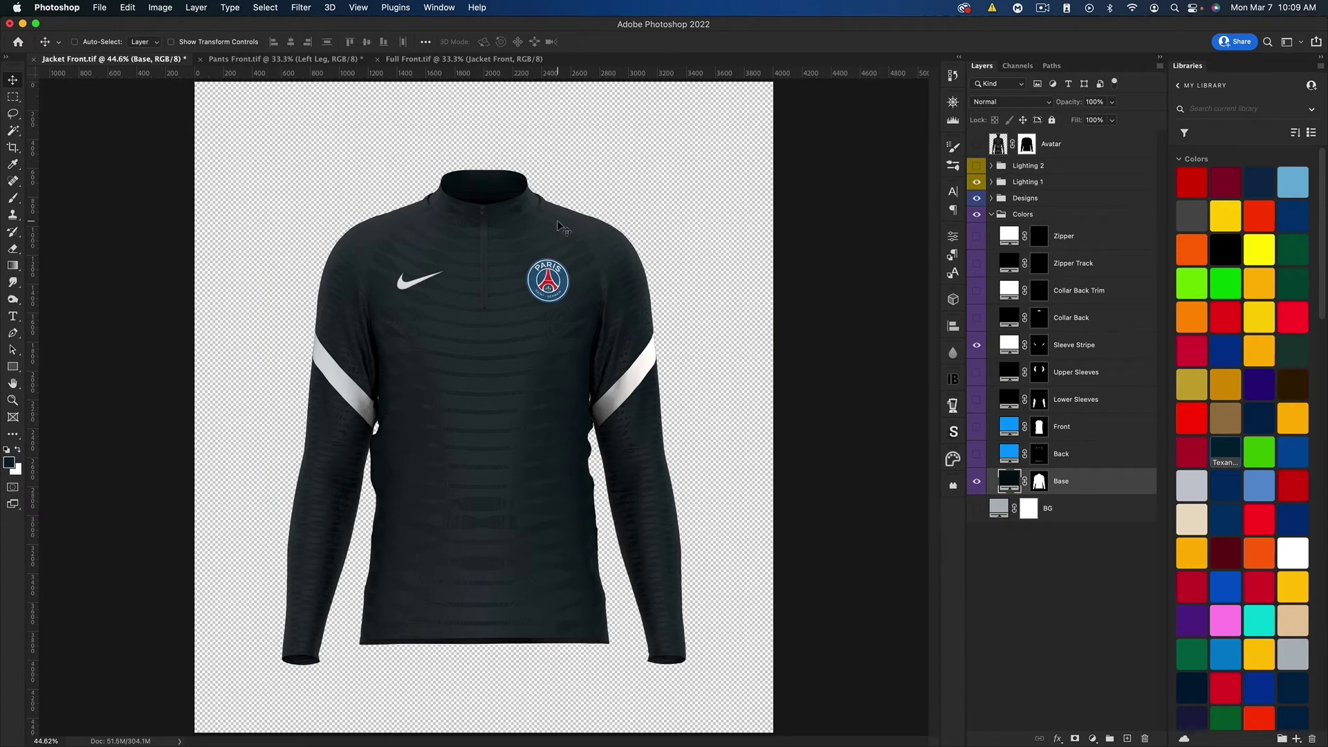
Export the isolated jacket for web as a transparent PNG-24 named Jacket-Front.png on the Desktop
key(alt+shift+super+s)
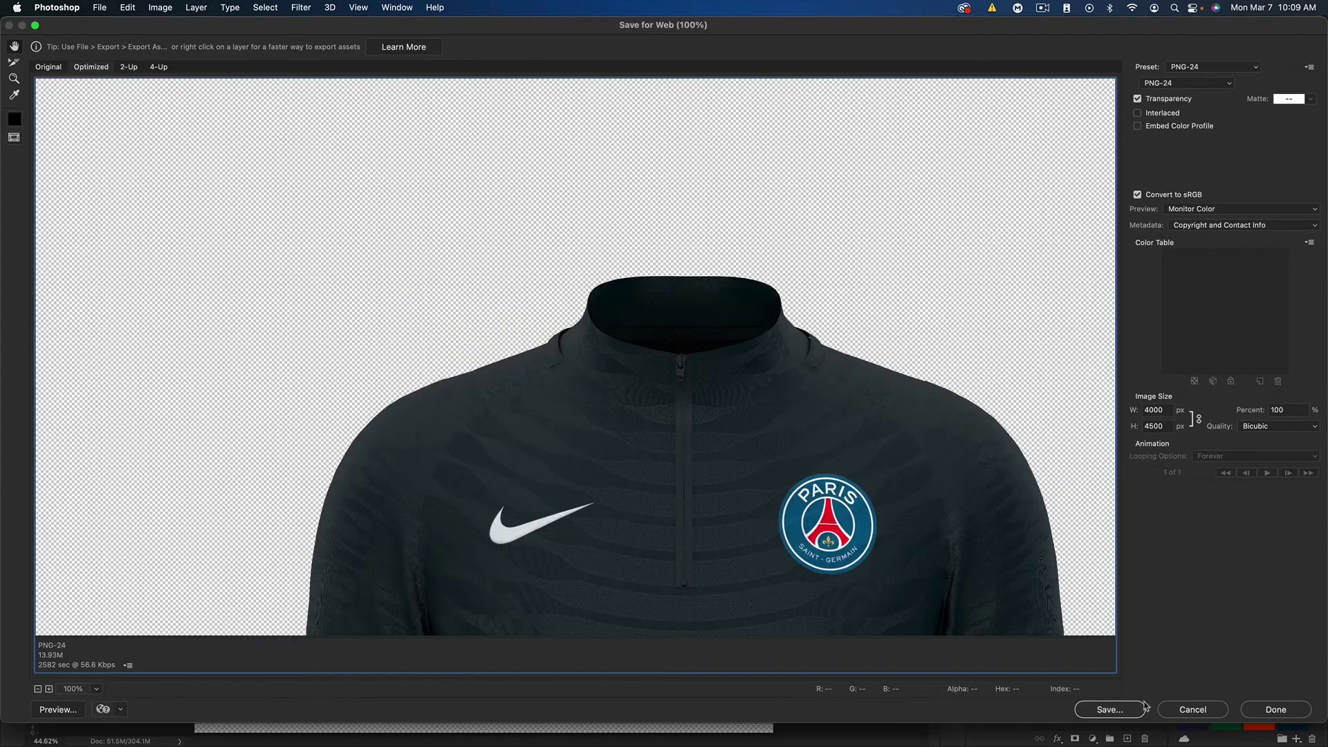
key(Return)
click(740, 727)
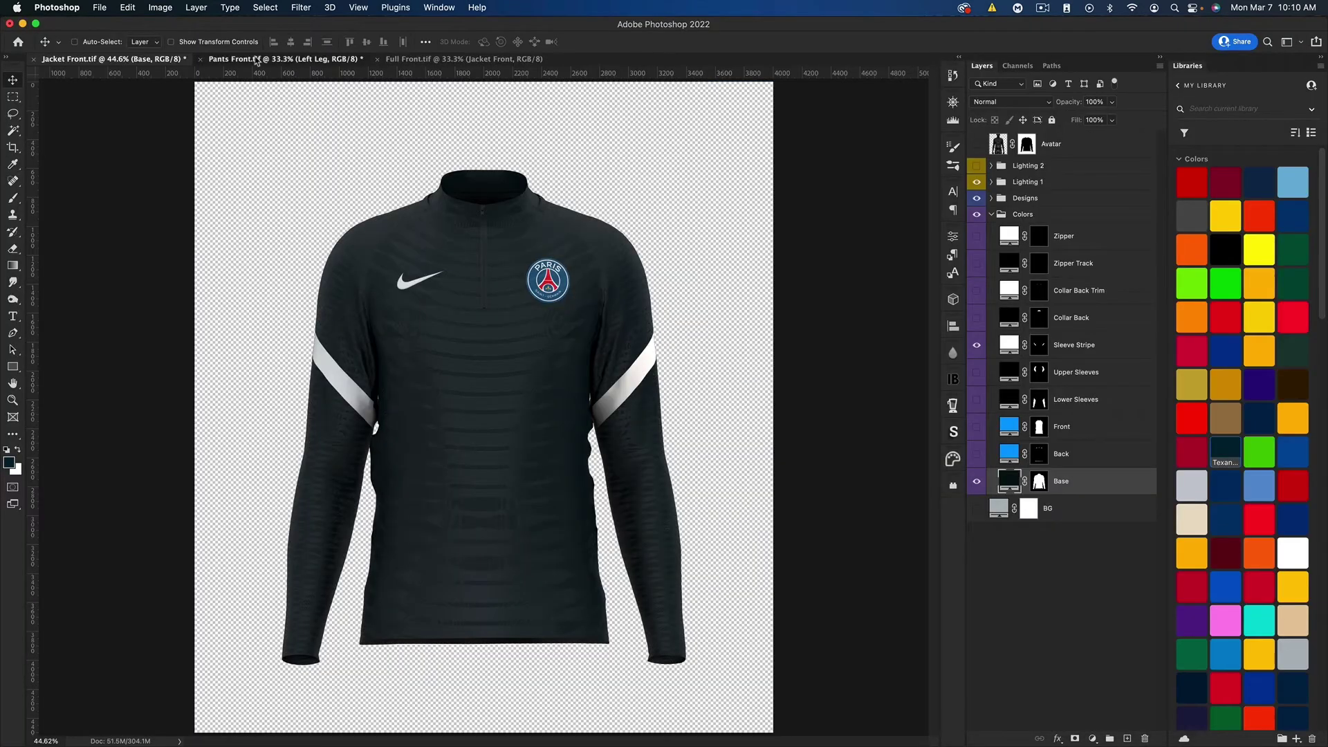
Export the isolated pants from Pants Front as a transparent PNG-24 named Pants-Front.png on the Desktop
click(285, 59)
key(alt+shift+super+w)
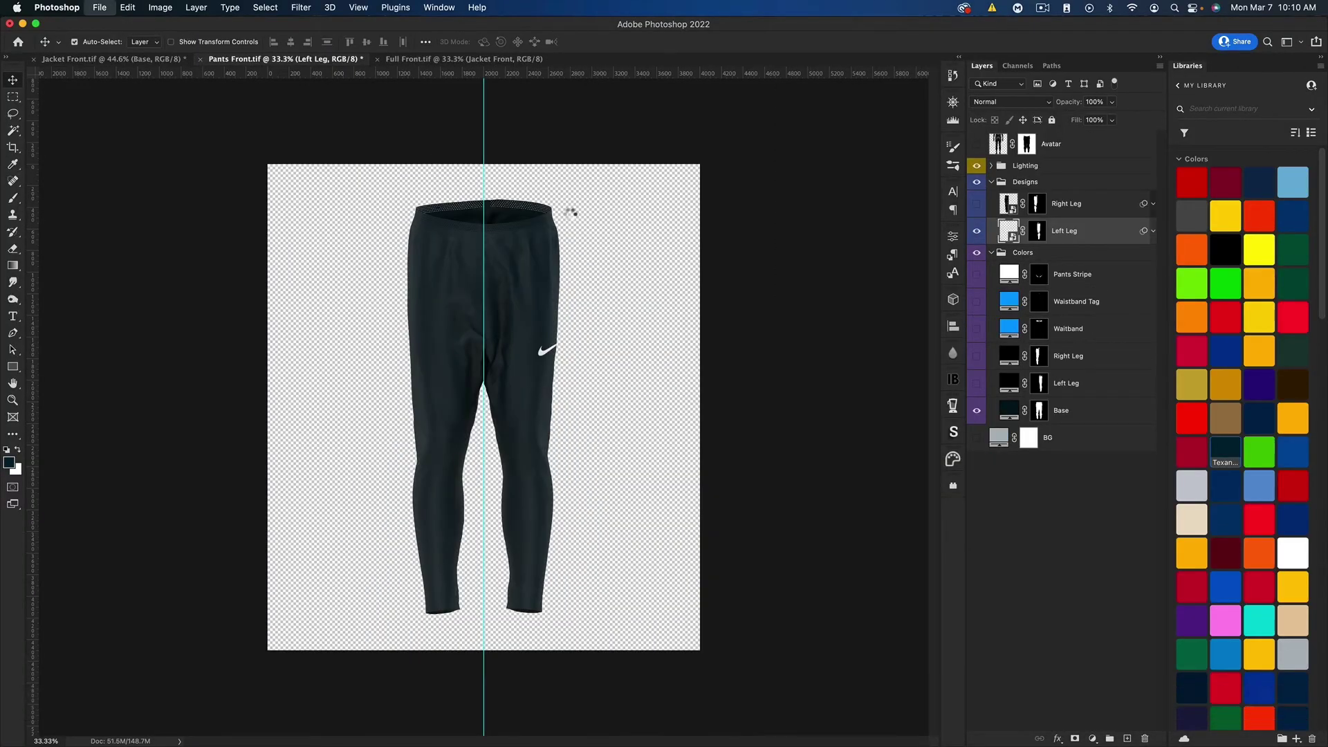
key(Return)
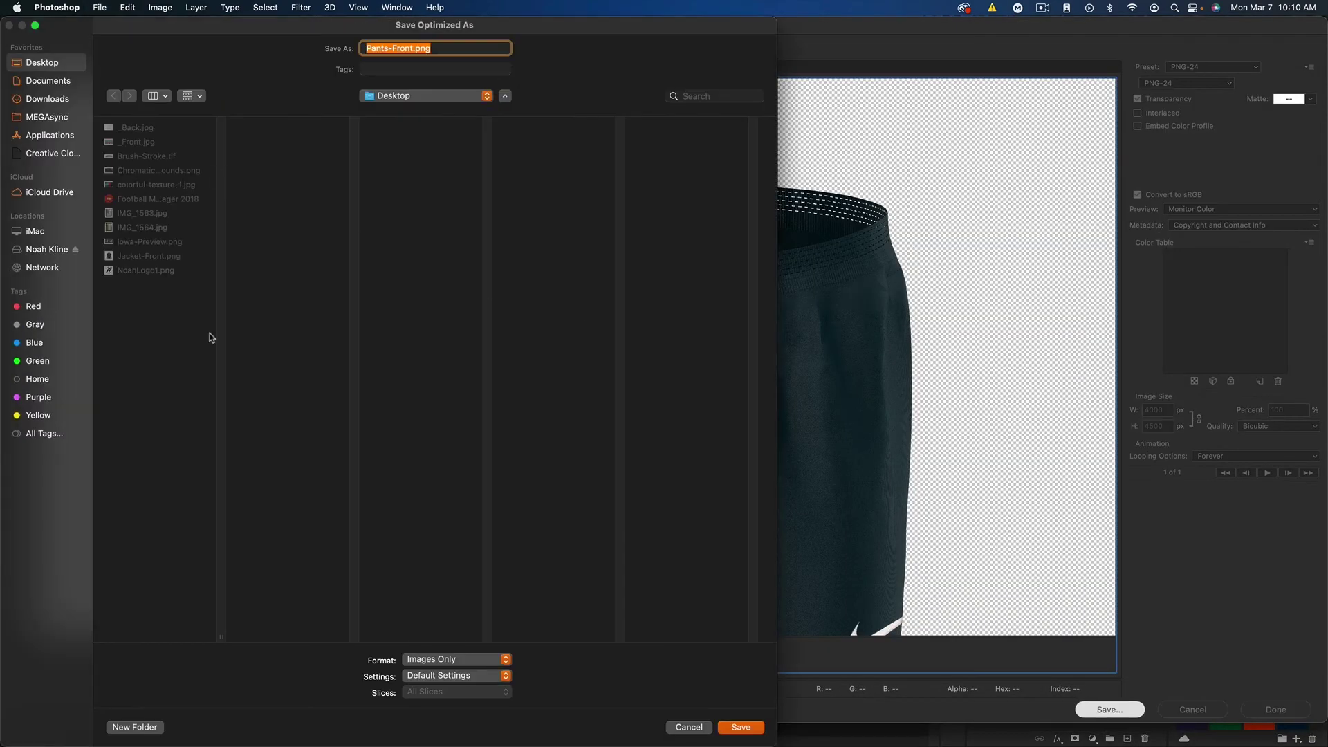
key(Return)
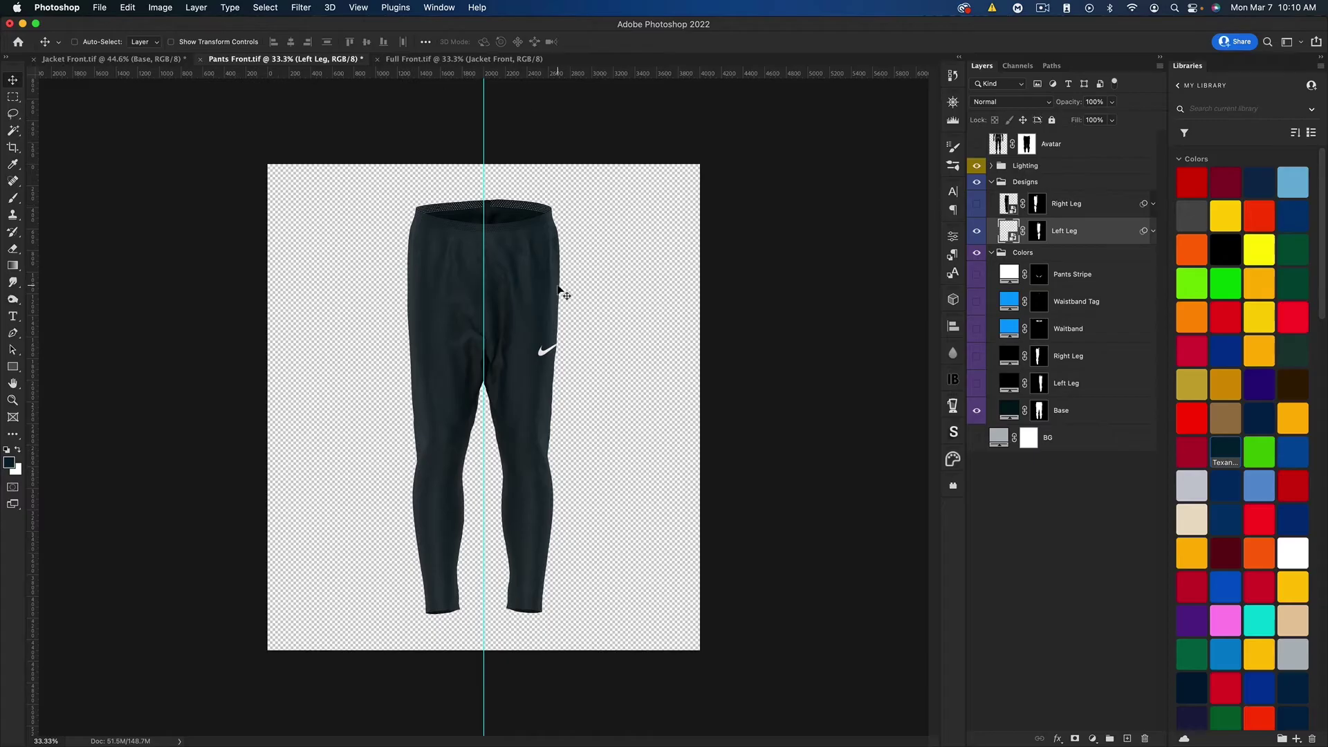
Open the contents of the Jacket Front and Pants Front smart objects from the Full Front mockup
click(424, 59)
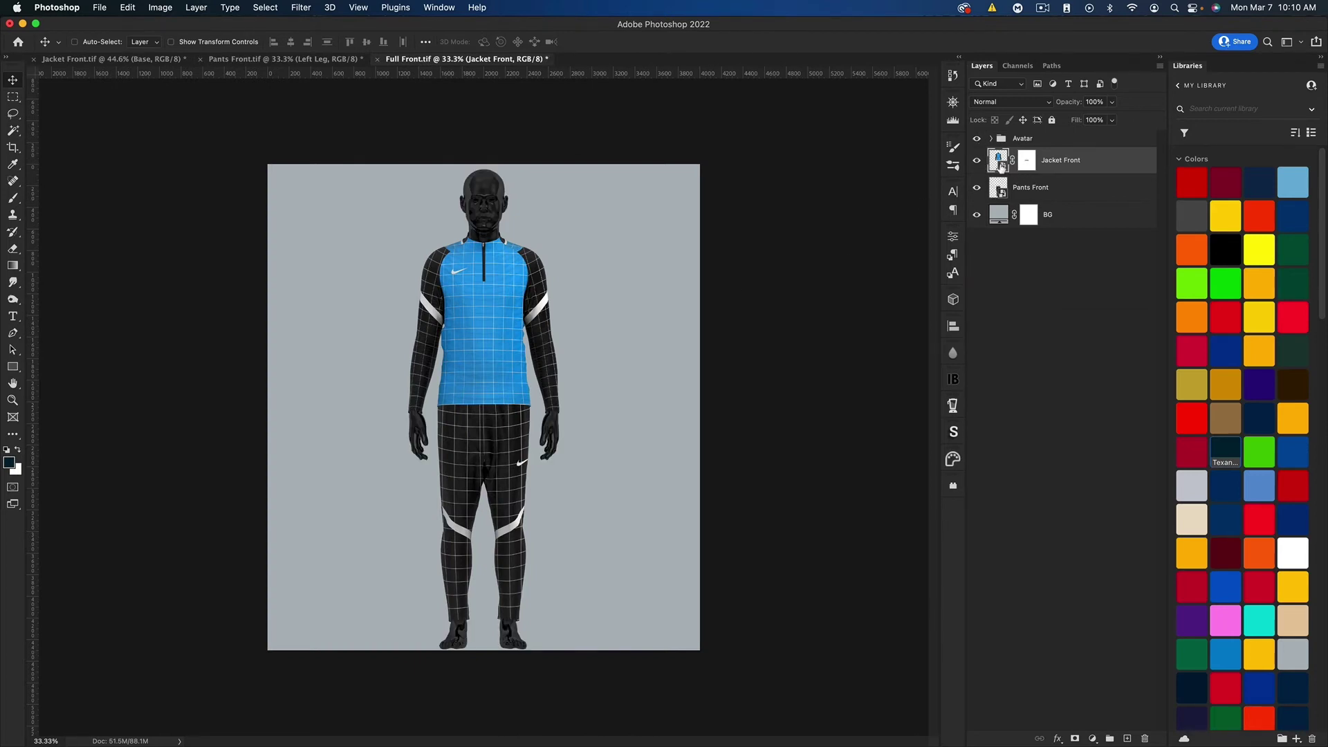
click(465, 59)
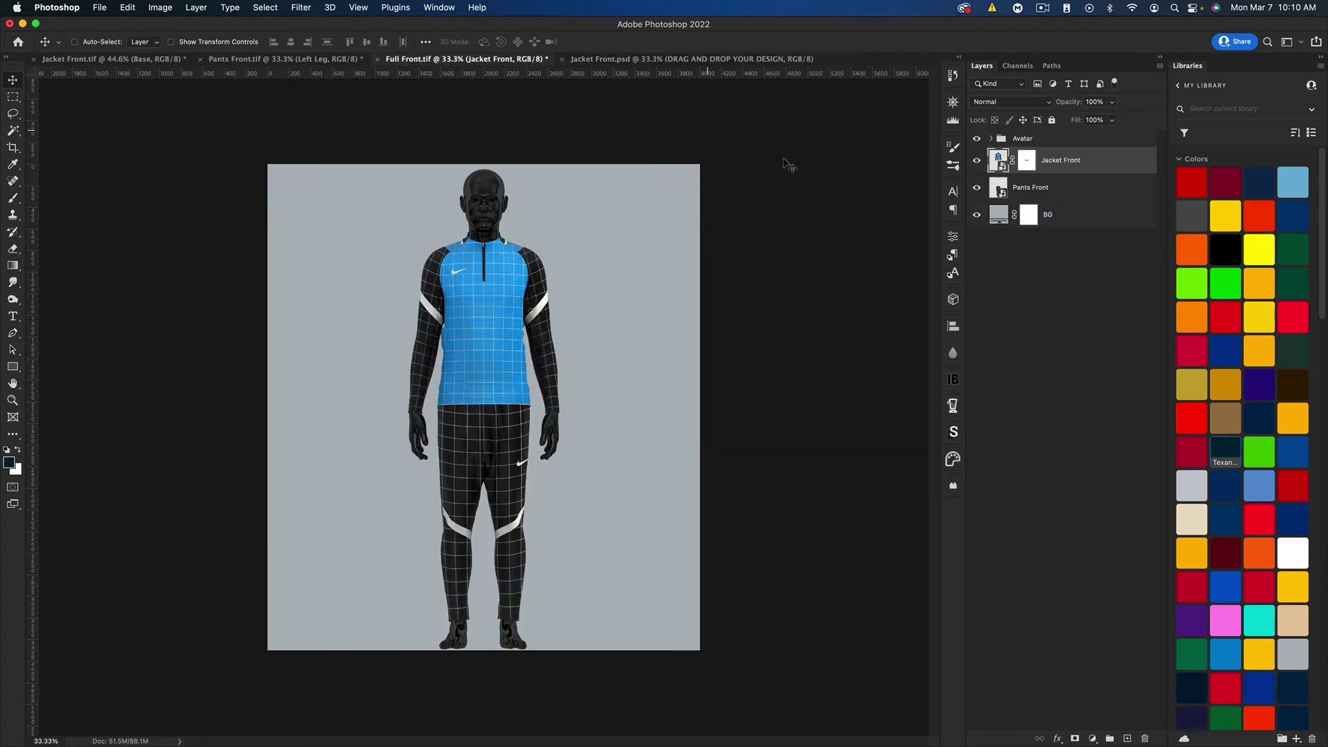
double_click(996, 188)
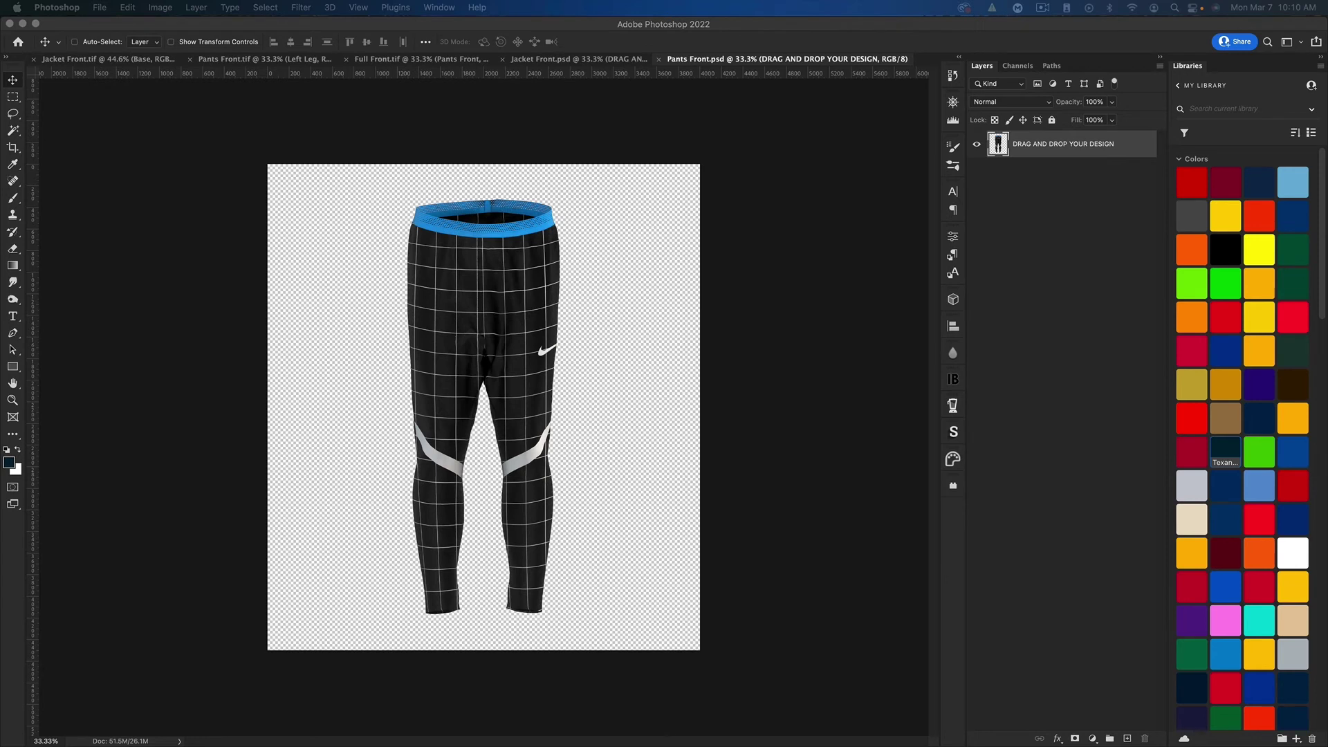
Place Pants-Front.png in Pants Front.psd, rasterize it, hide the DRAG AND DROP YOUR DESIGN layer and save
click(390, 453)
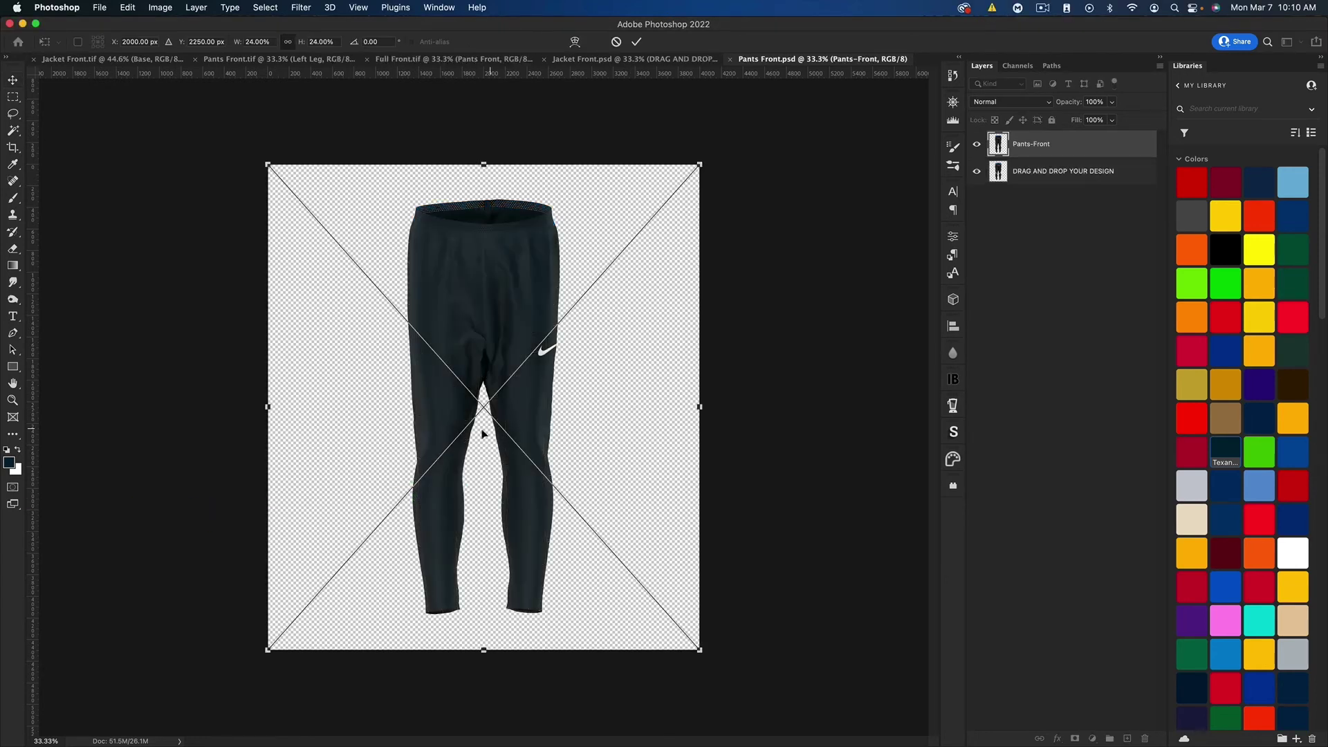
key(Return)
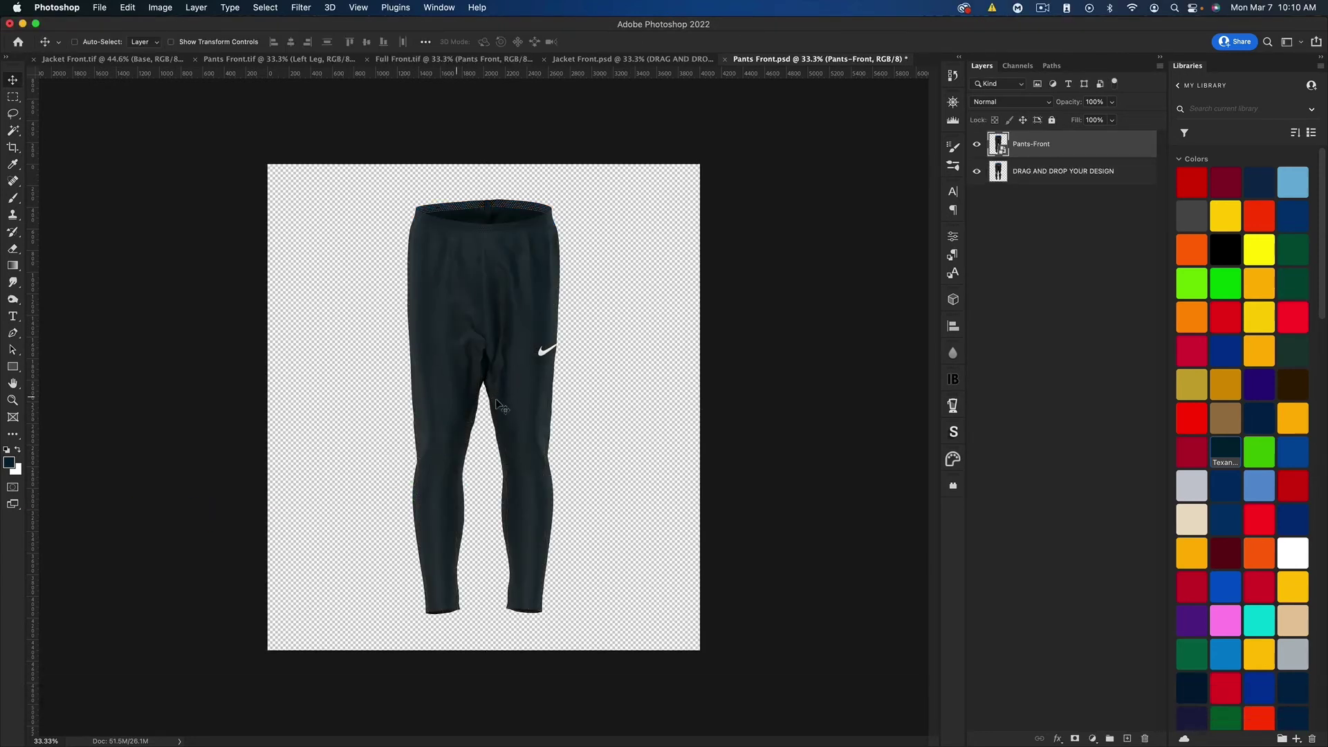
ctrl+click(1022, 153)
click(1053, 354)
key(super+s)
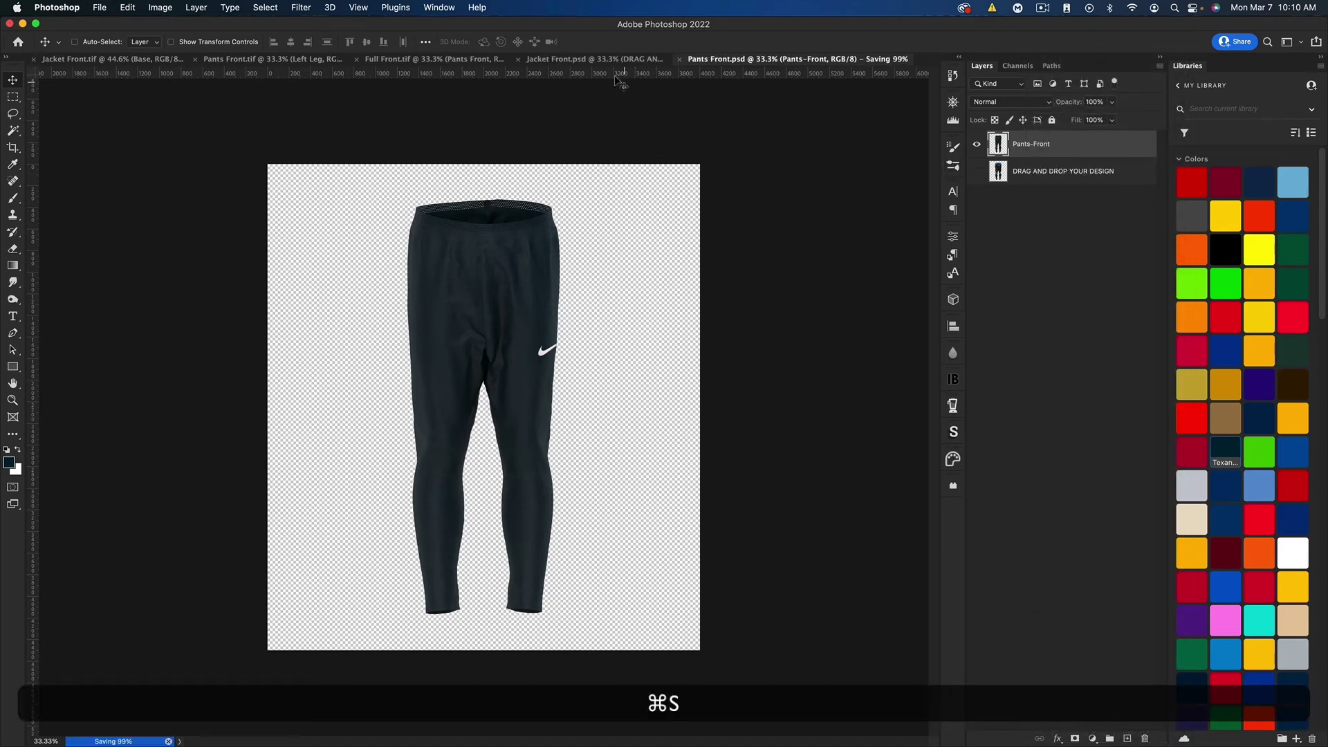
Place Jacket-Front.png in Jacket Front.psd, rasterize it, hide the DRAG AND DROP YOUR DESIGN layer and save
click(596, 61)
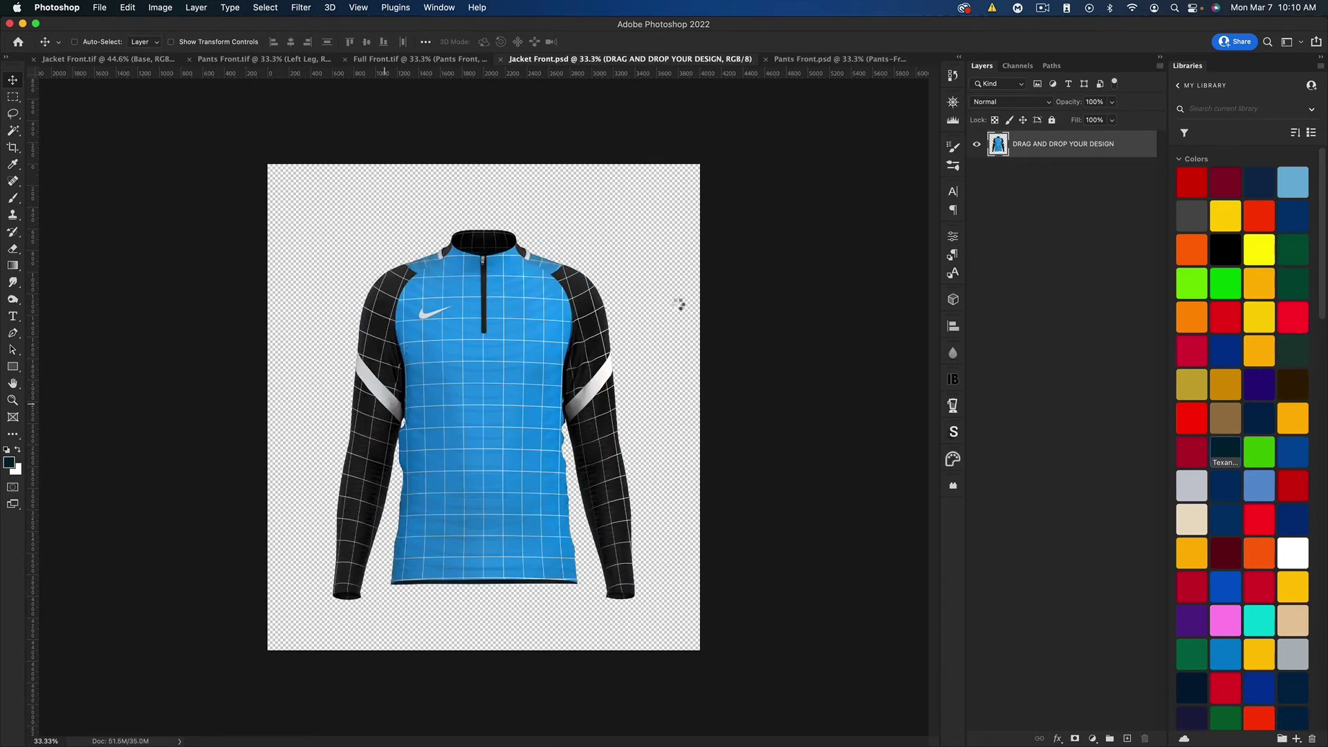
key(Return)
ctrl+click(1030, 145)
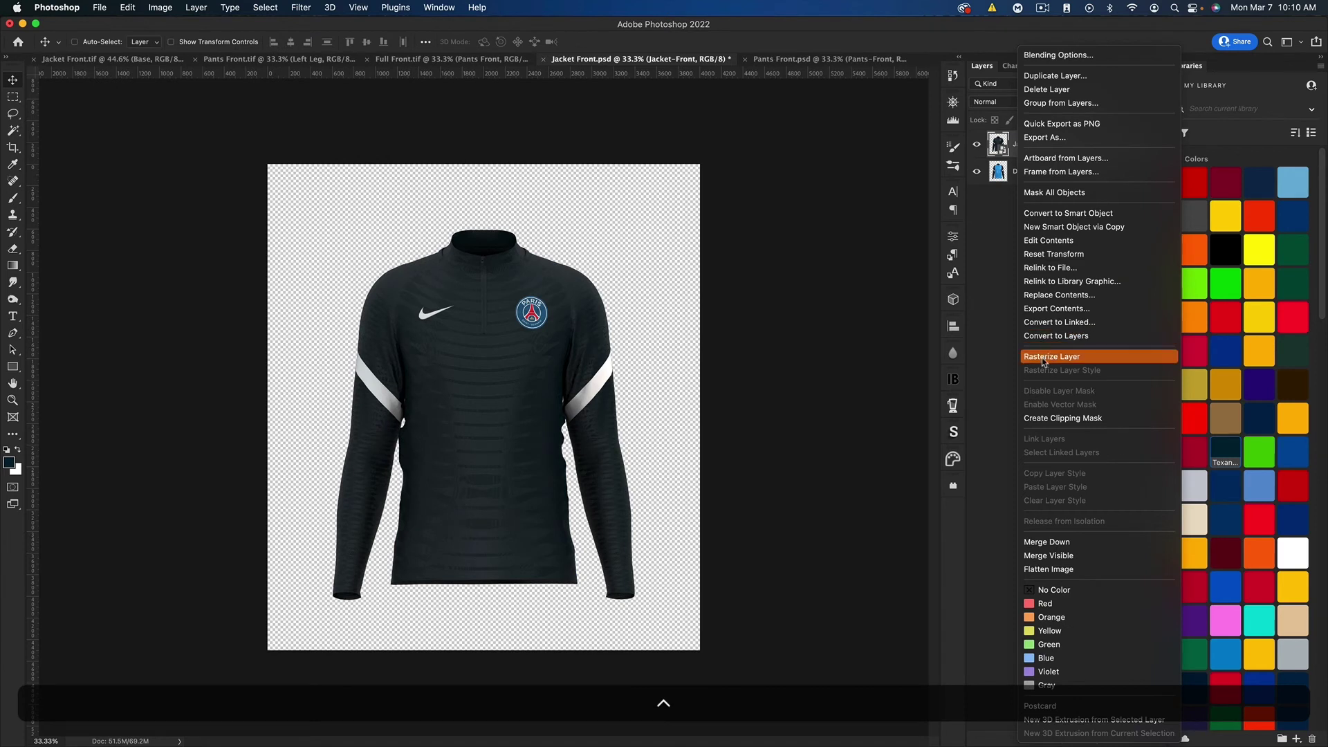
click(1044, 357)
key(super+s)
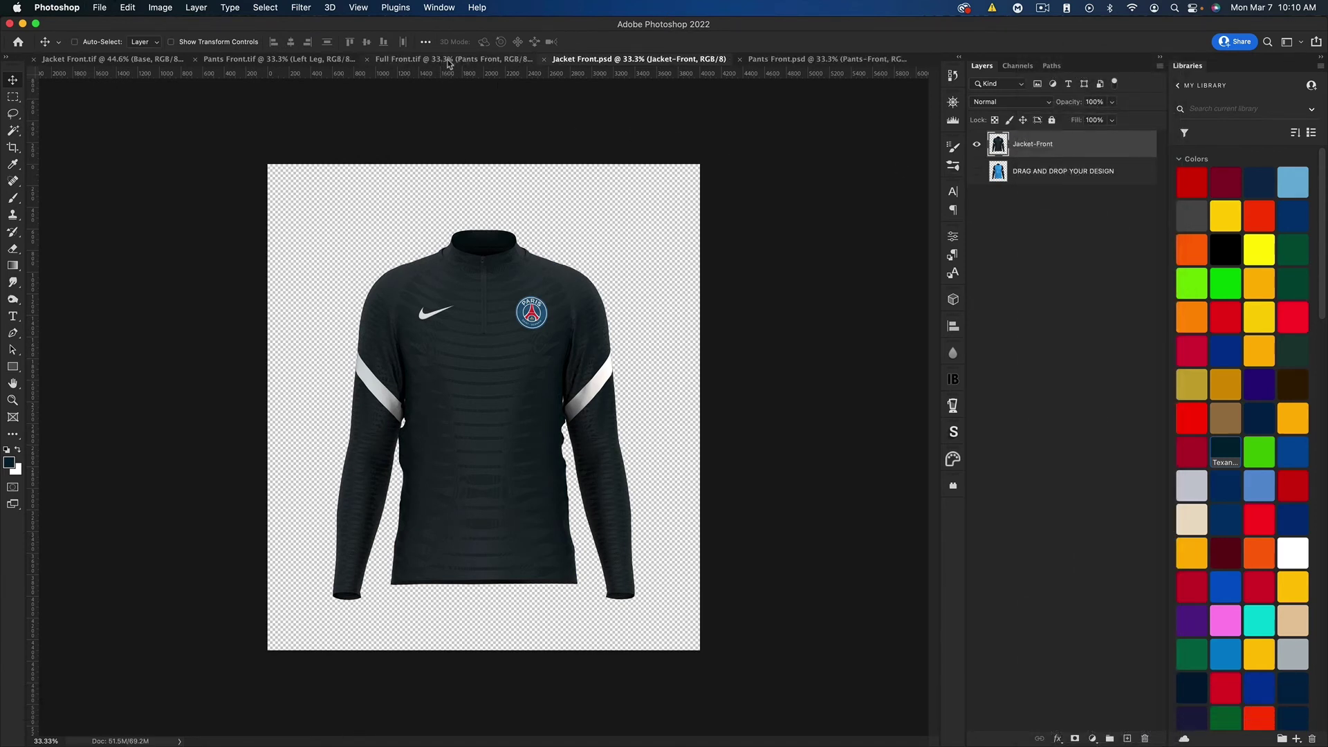
Examine the updated Full Front mockup at full view and compare it with the Jacket Front and Pants Front mockups
click(451, 60)
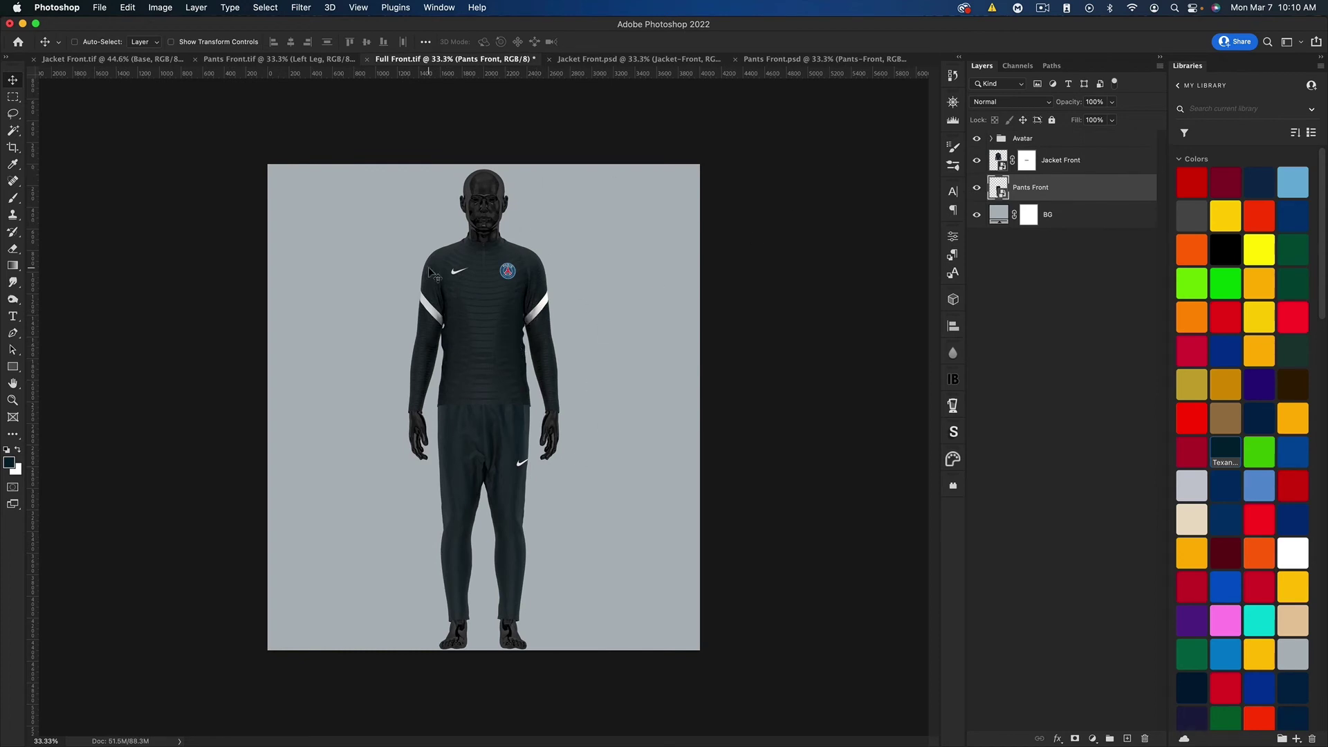
key(super+0)
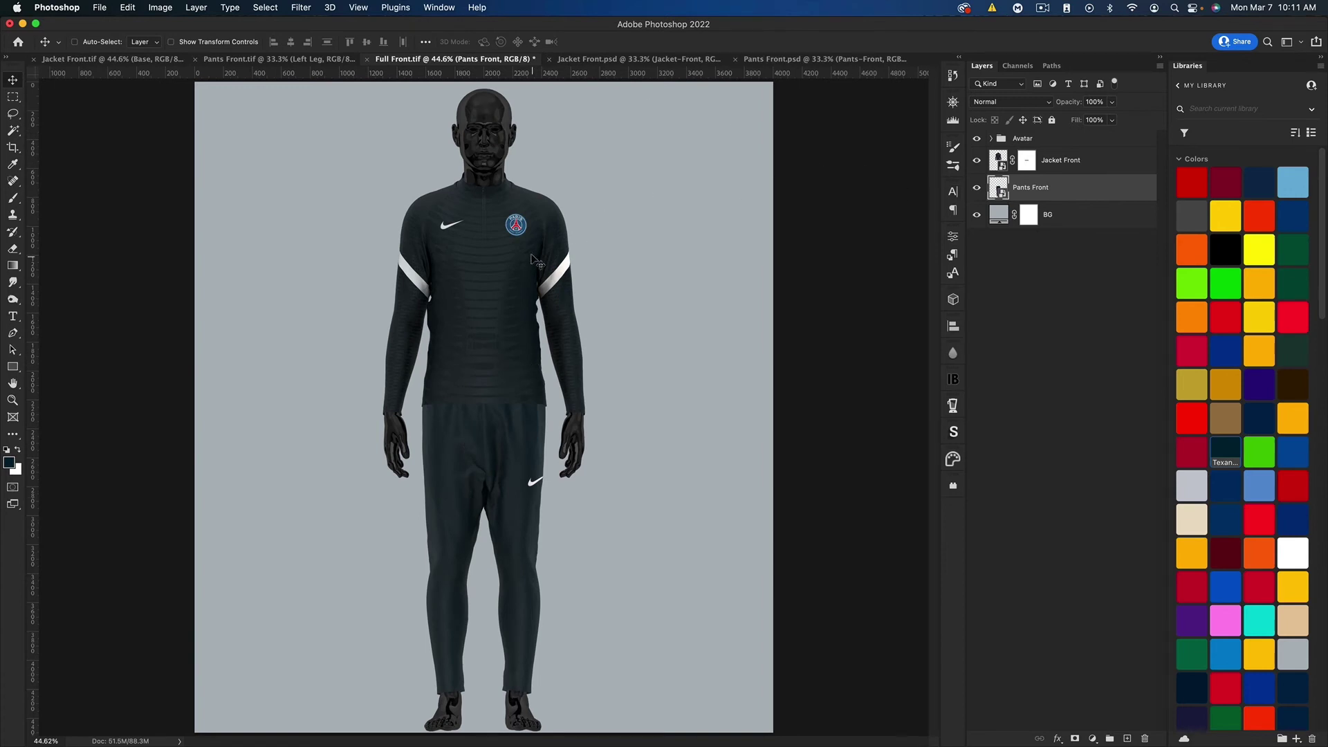
click(84, 60)
click(275, 61)
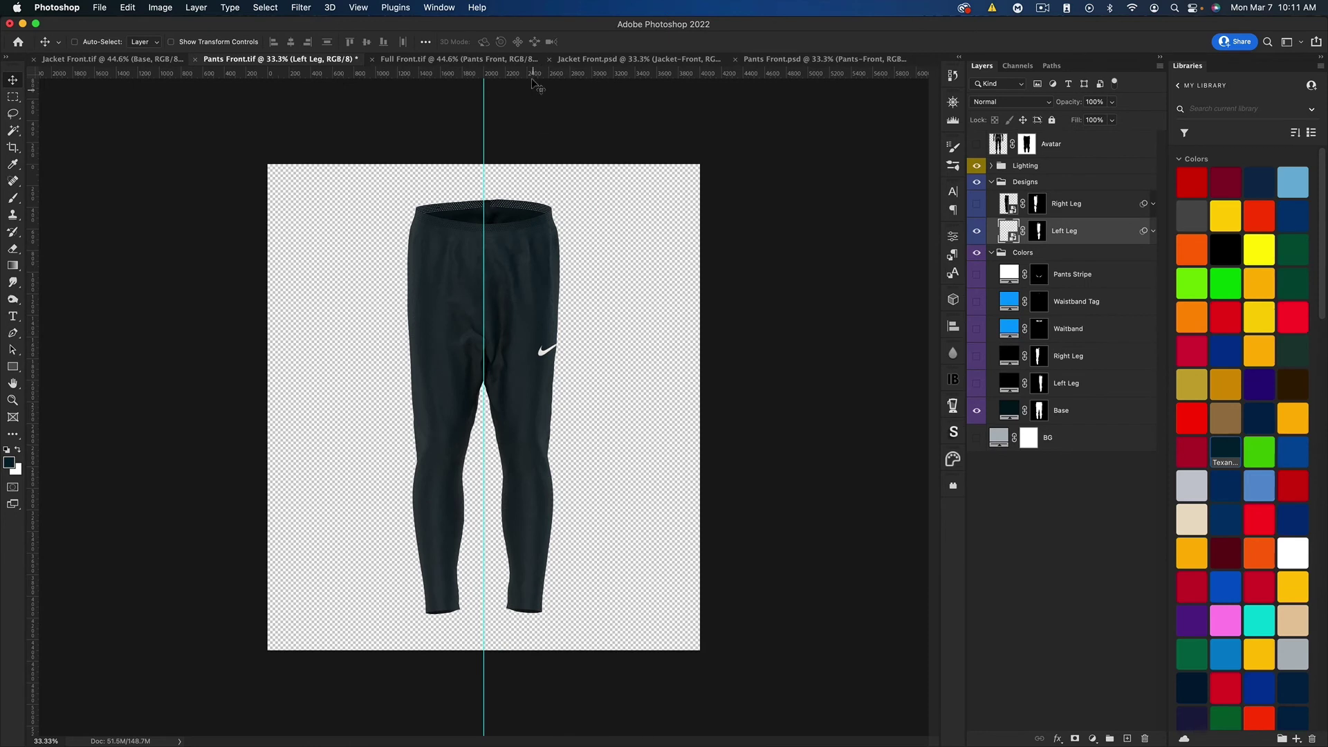
click(453, 60)
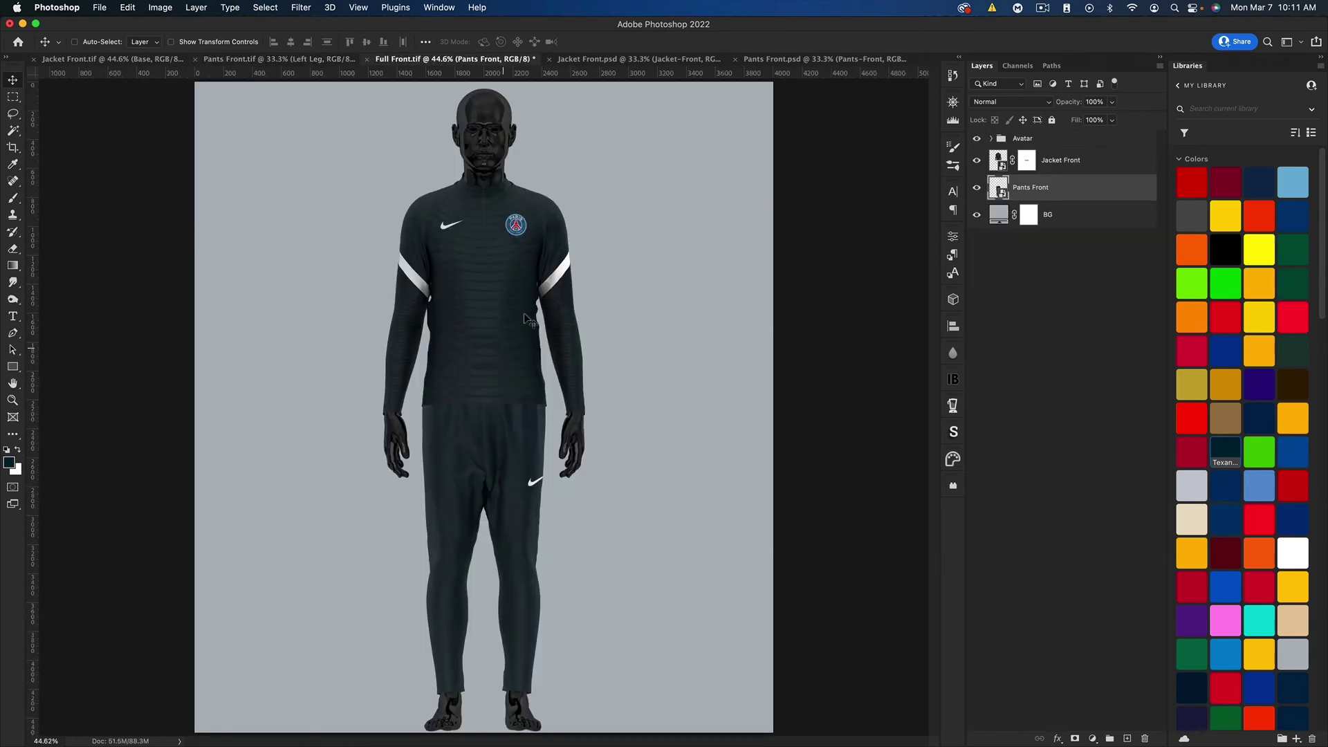
click(74, 59)
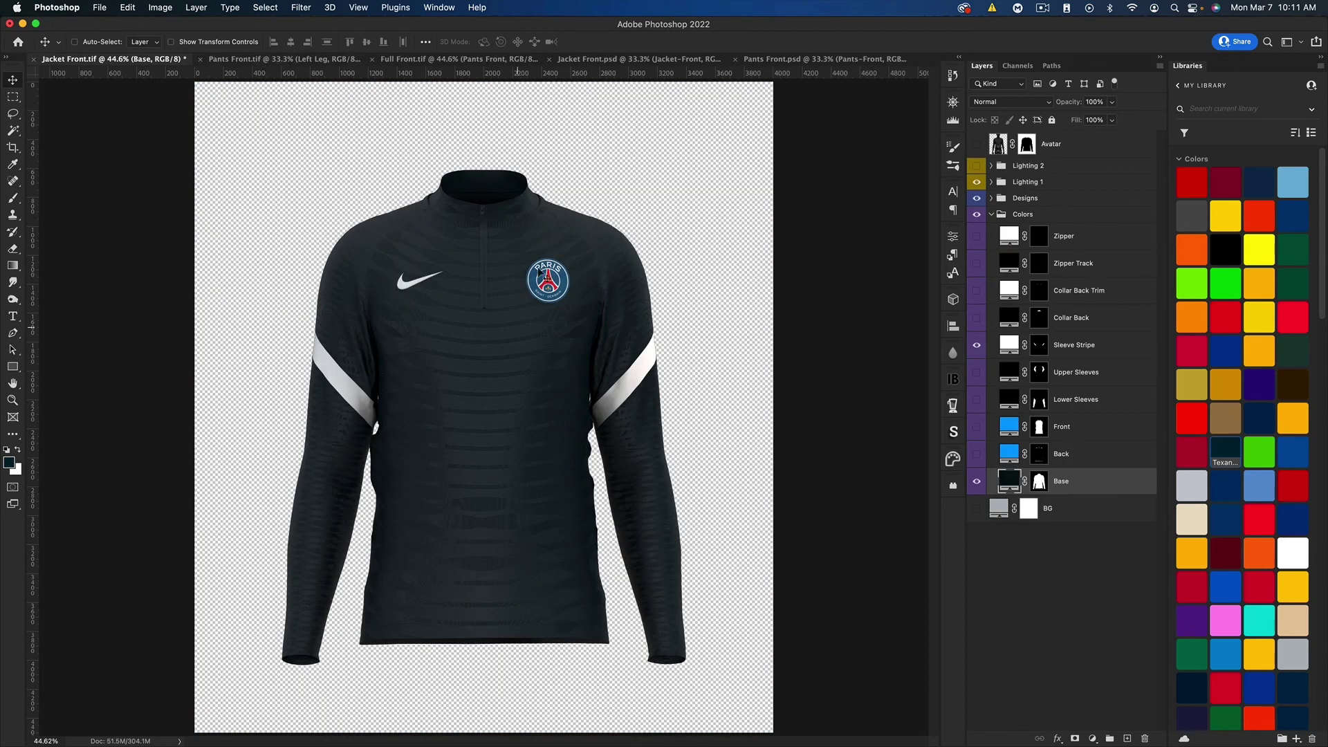
click(269, 61)
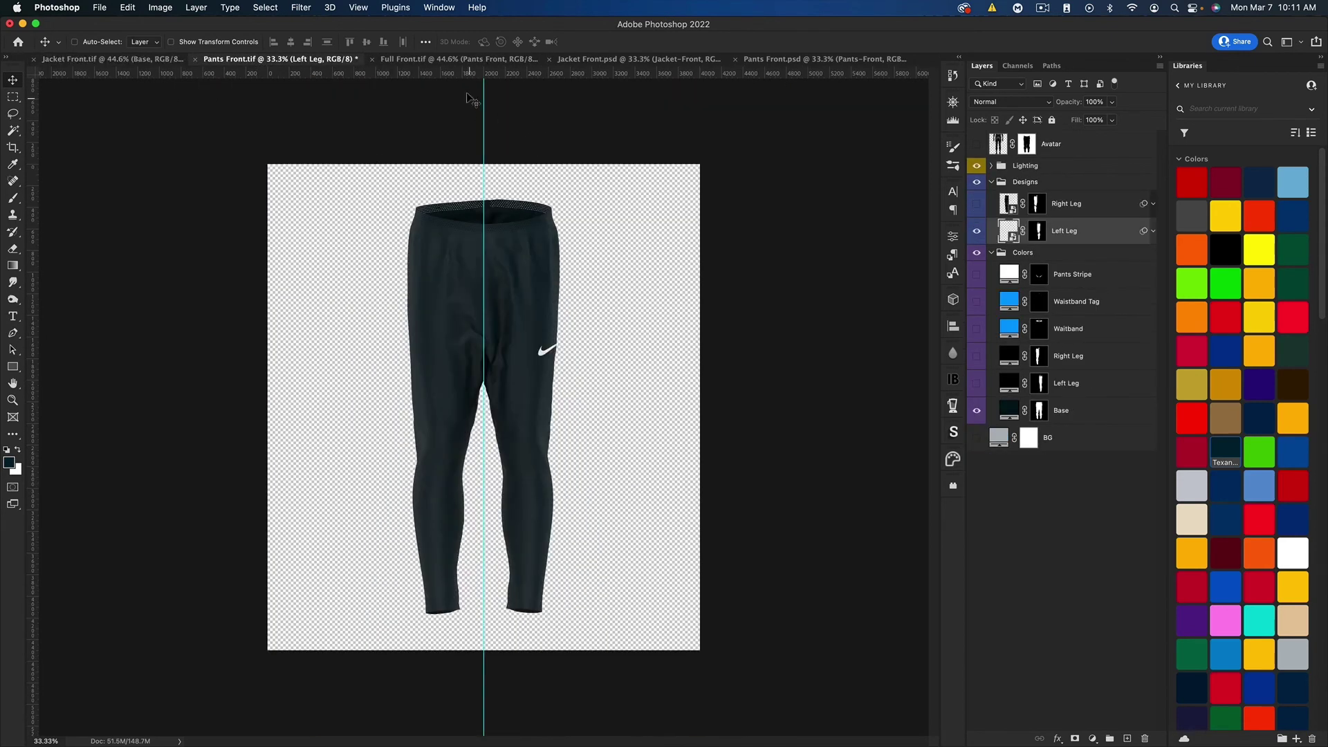
click(433, 61)
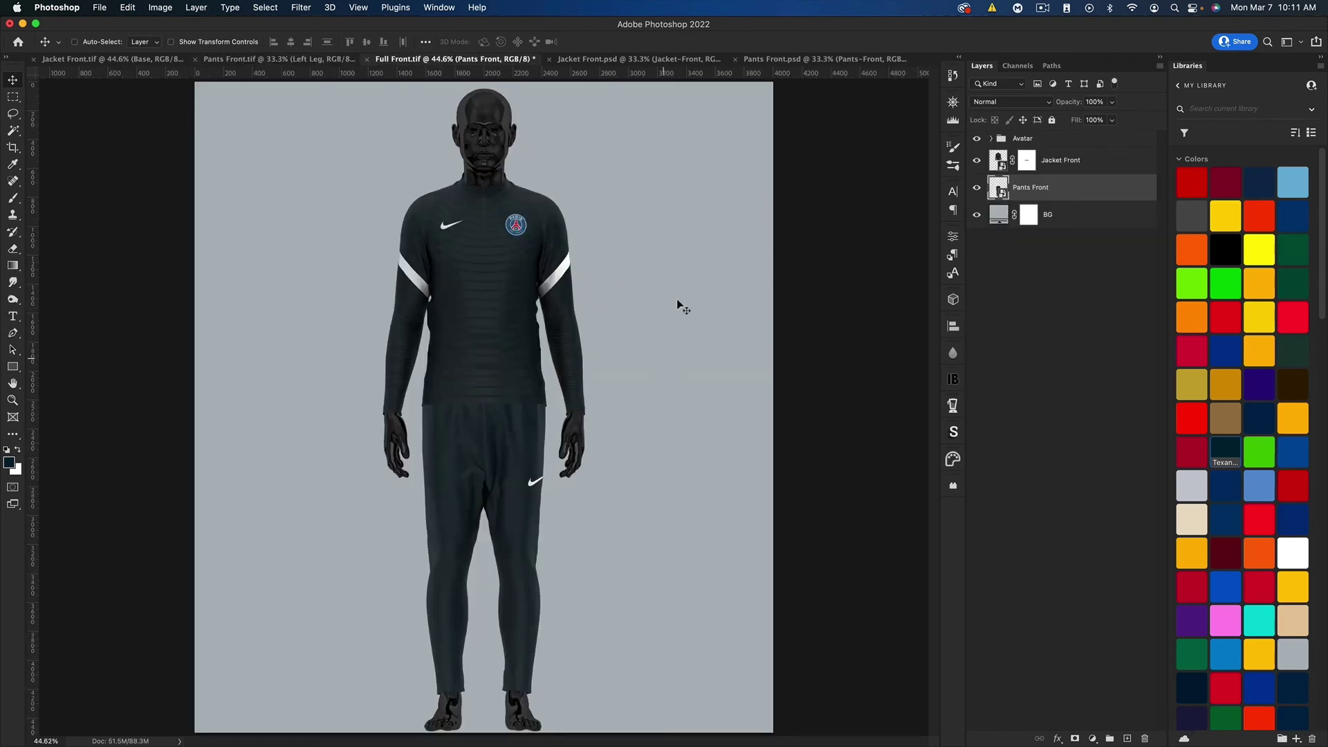
Hide the Avatar group in Full Front and check the tracksuit against the separate jacket and pants mockups
click(977, 139)
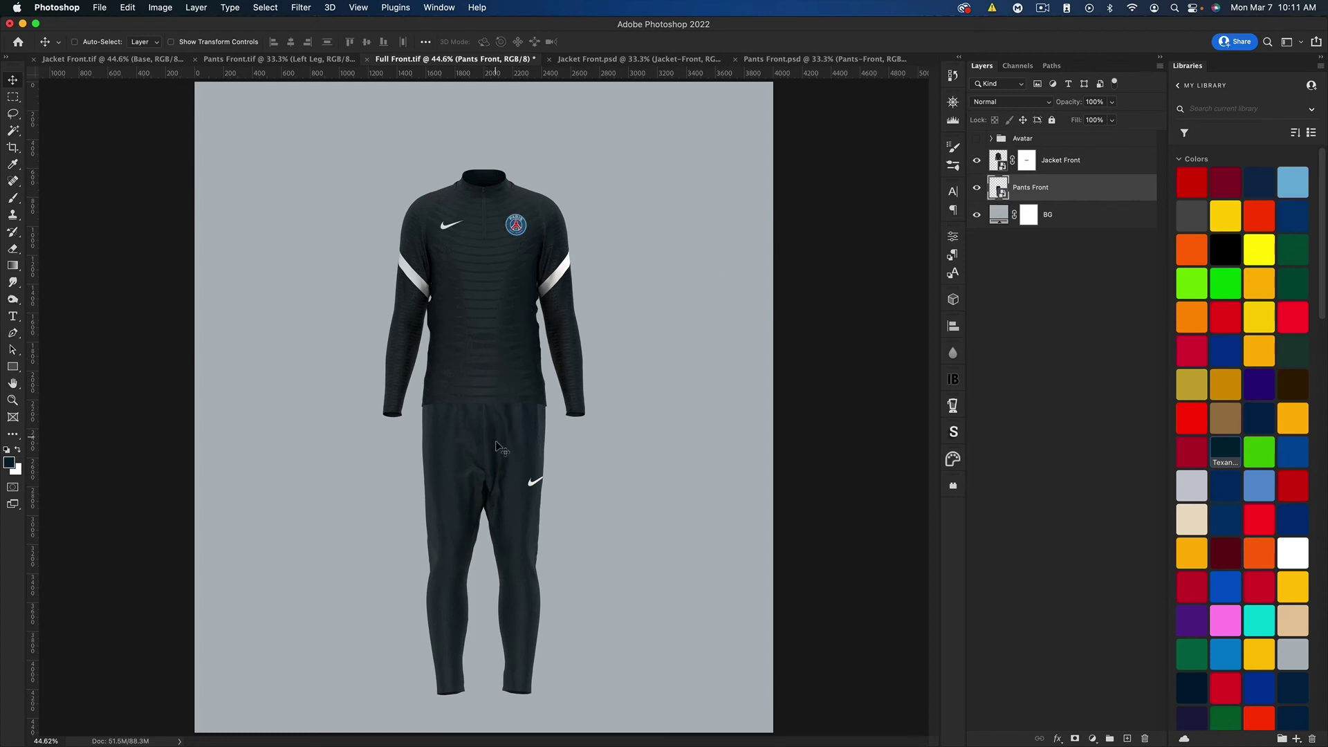
click(211, 59)
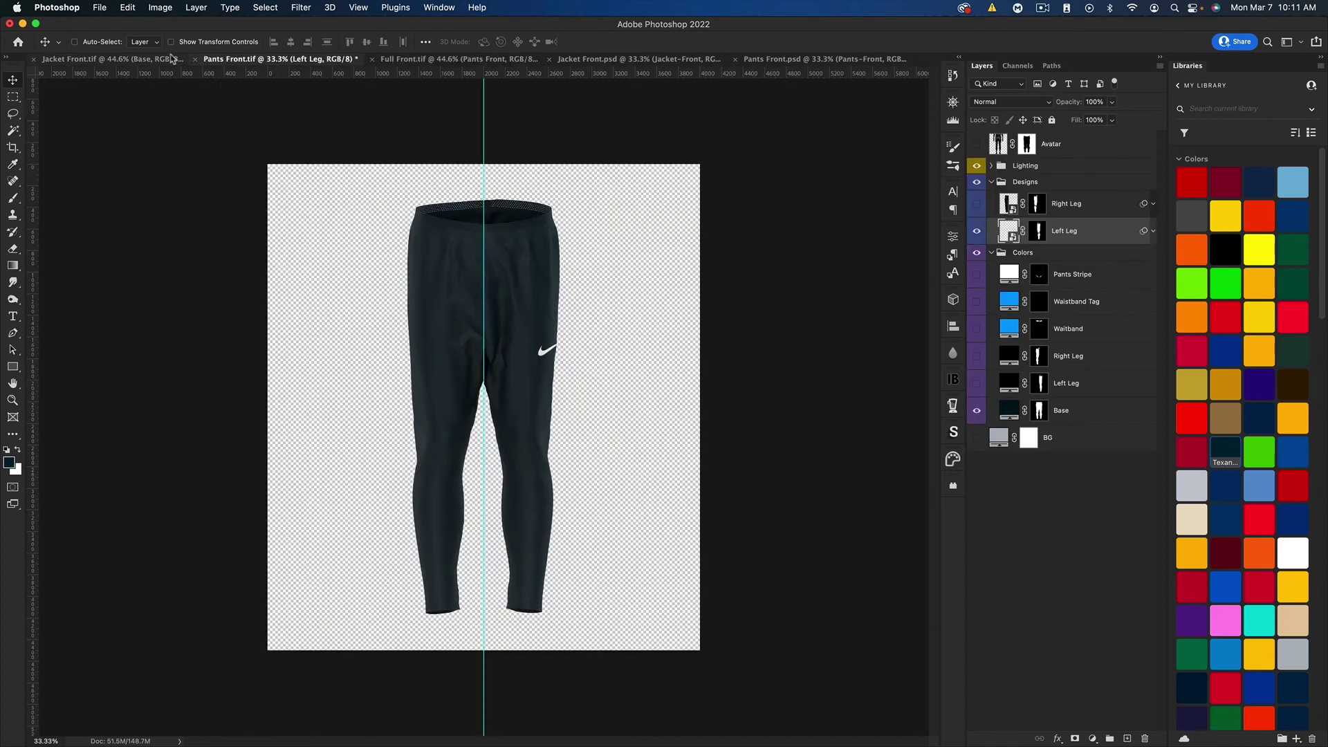
click(124, 59)
click(283, 59)
click(450, 59)
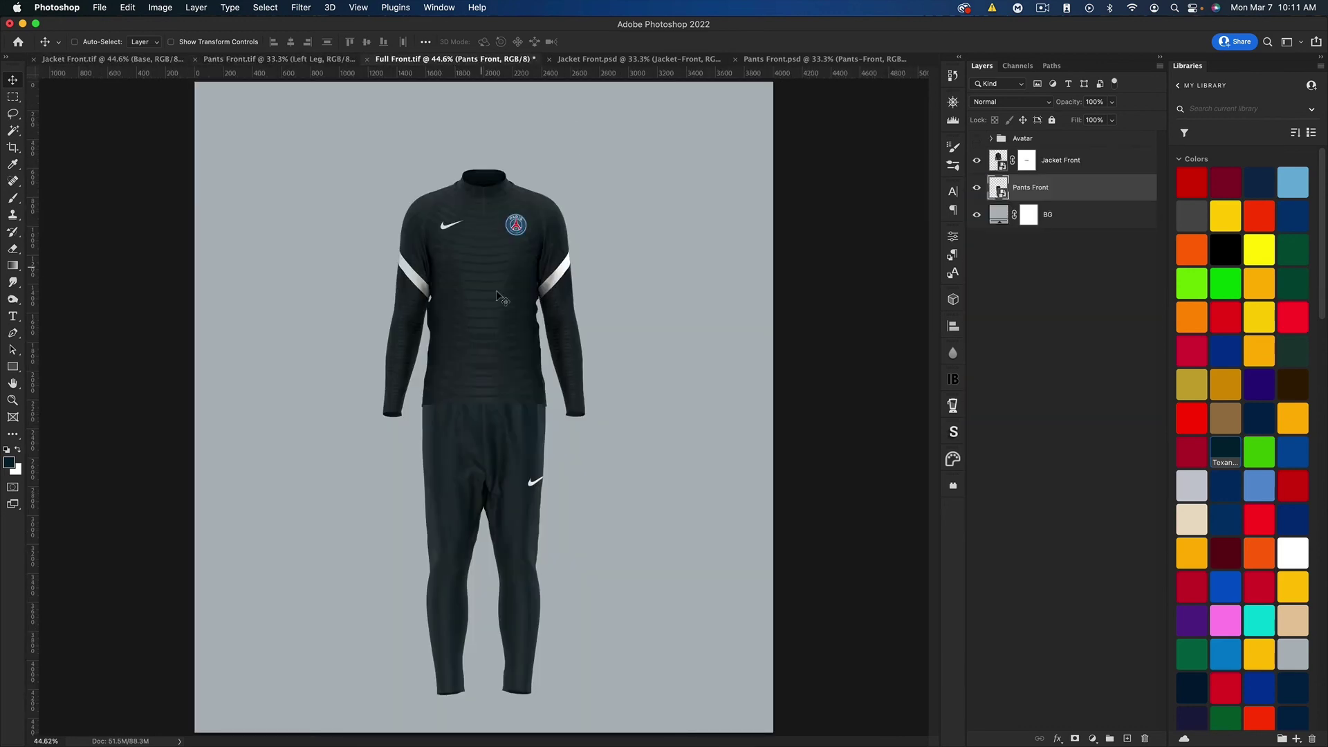